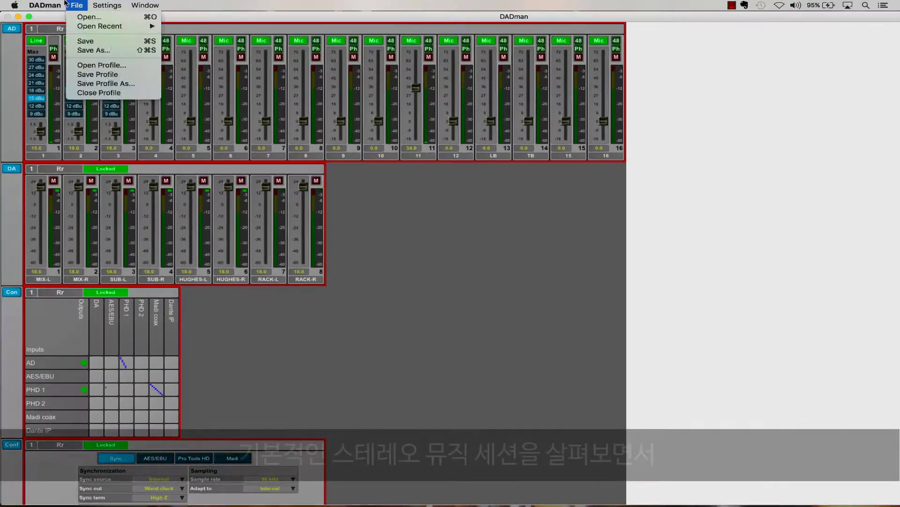
pyautogui.click(82, 32)
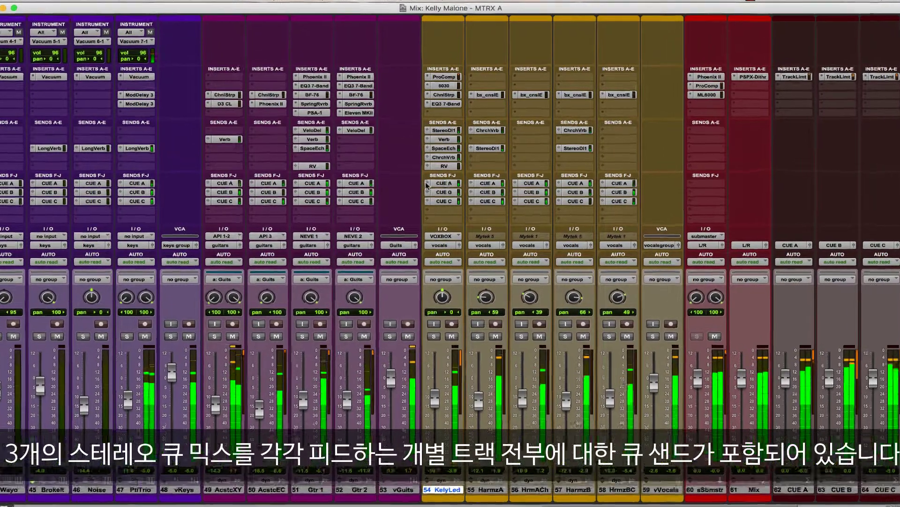
# Step: In Pro Tools, check the output assignment of the first cue send (CUE A) on vocal track 54
pyautogui.click(438, 185)
pyautogui.moveTo(453, 186)
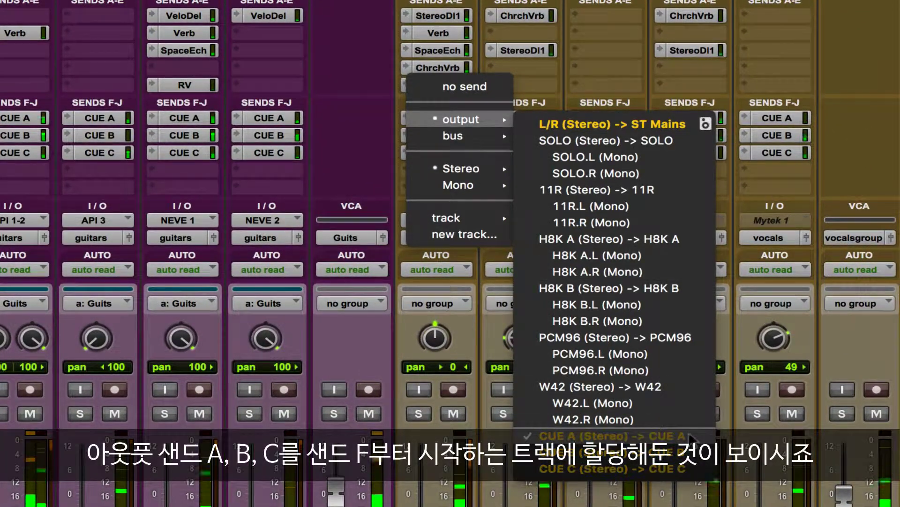
pyautogui.click(353, 136)
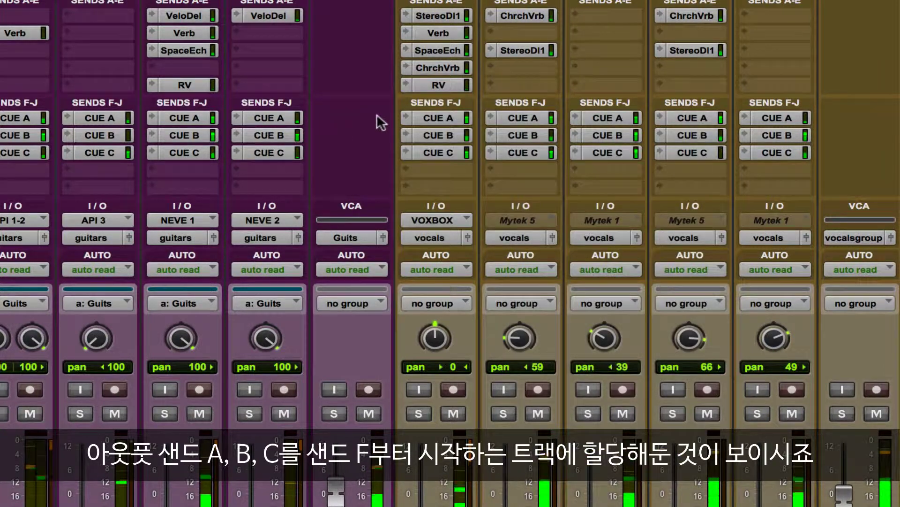
# Step: View the CUE A, CUE B and CUE C send level controls across the tracks, and return to the compact send list
pyautogui.click(401, 114)
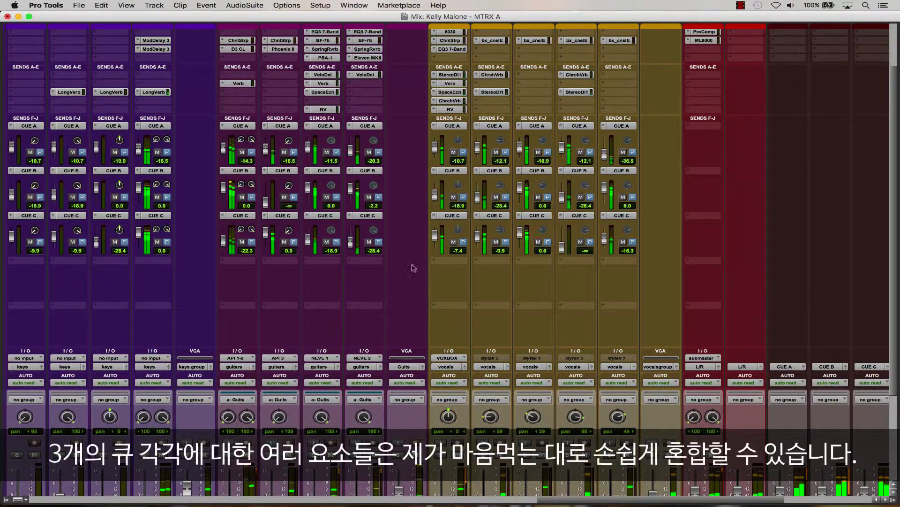
pyautogui.hscroll(1, 424, 148)
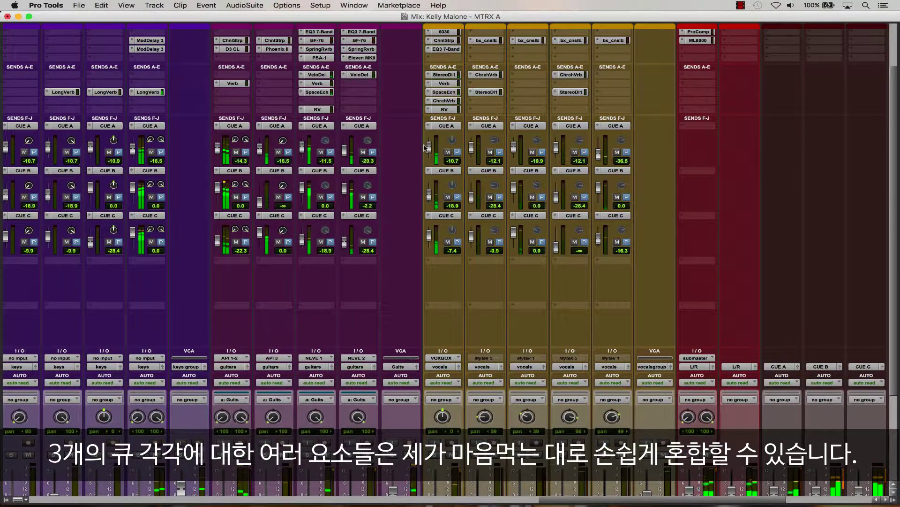
pyautogui.keyDown('super'); pyautogui.click(429, 126); pyautogui.keyUp('super')
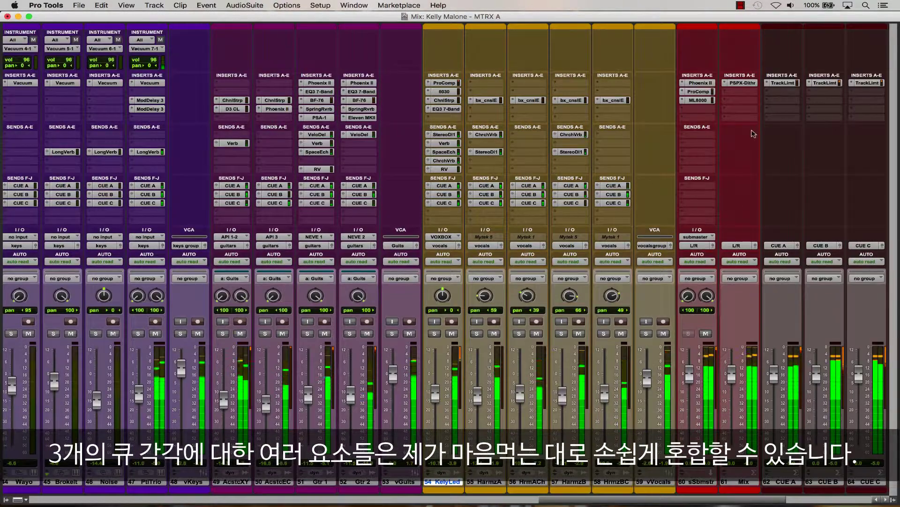
# Step: Select the cue master tracks in turn and examine the TrackLimt insert on CUE A
pyautogui.click(792, 482)
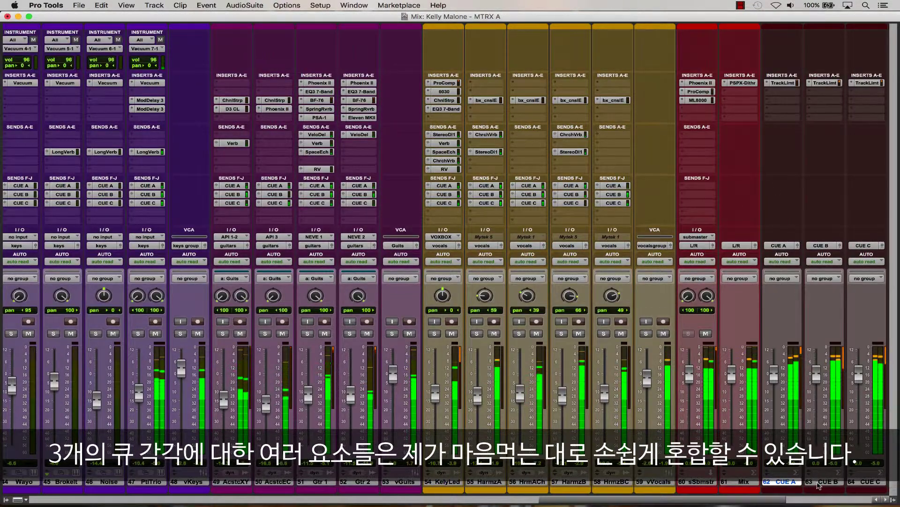
pyautogui.click(856, 483)
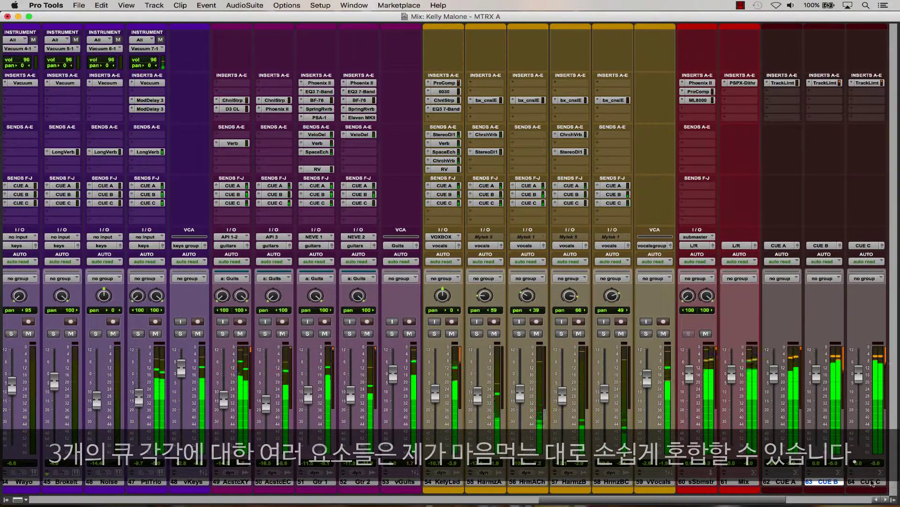
pyautogui.click(782, 83)
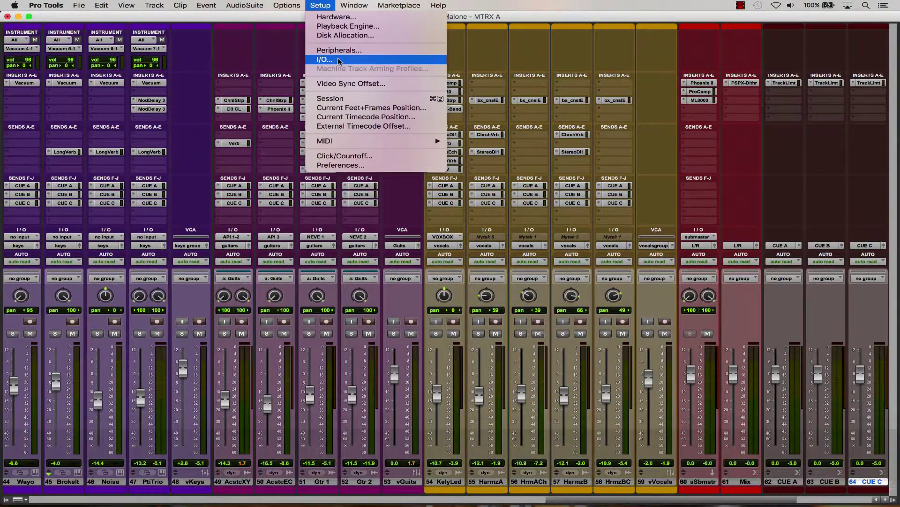
# Step: Review the CUE A, CUE B and CUE C output paths in the I/O Setup, as well as its bus paths
pyautogui.click(339, 60)
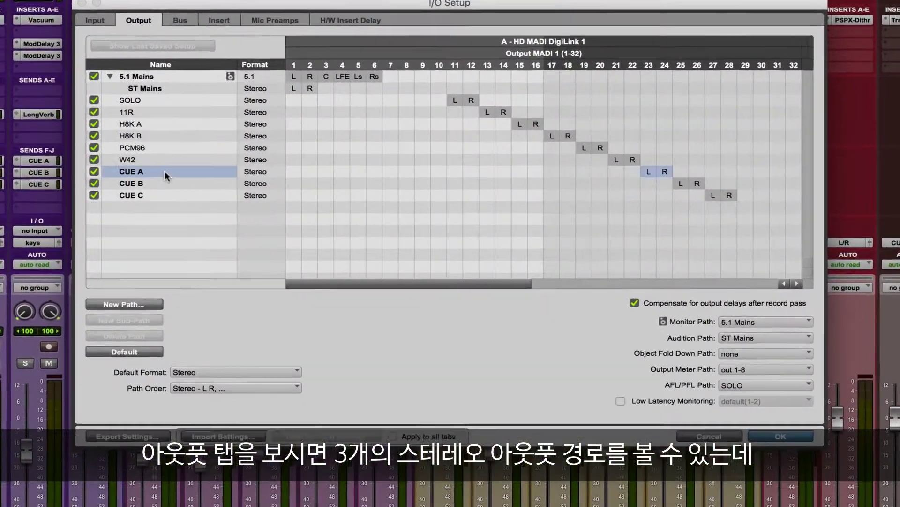
pyautogui.click(186, 183)
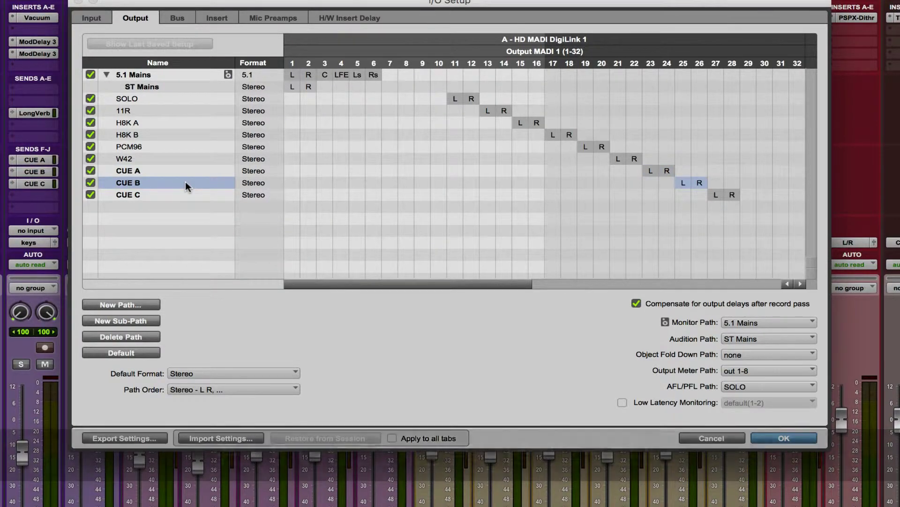
pyautogui.click(190, 193)
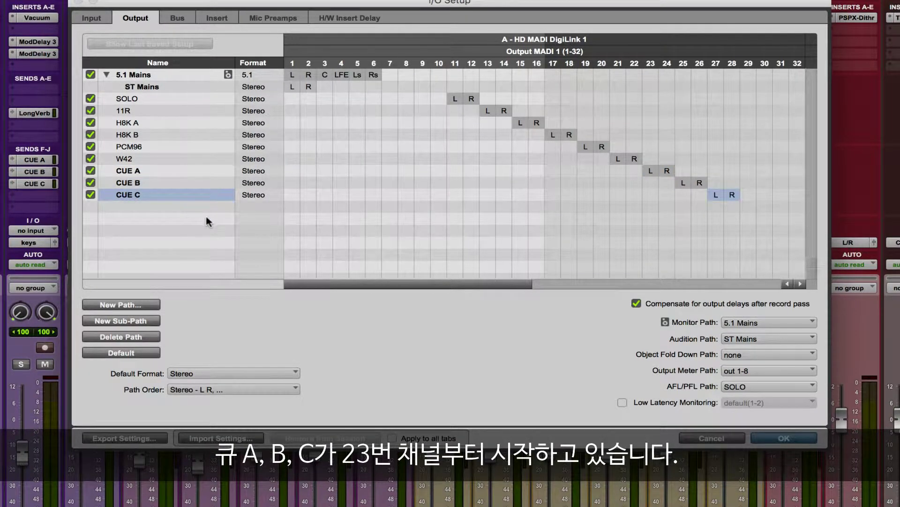
pyautogui.click(177, 18)
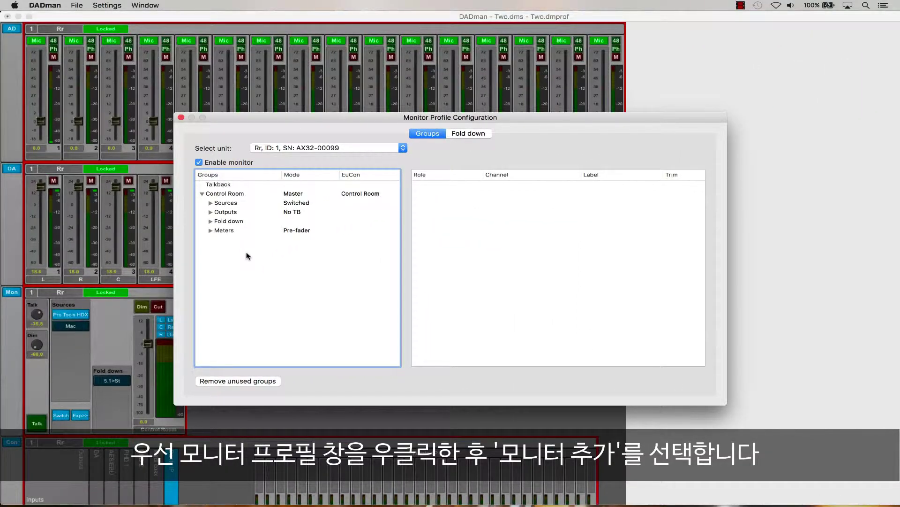
# Step: In DADman's Monitor Profile Configuration, add a new monitor group and name it CUE A
pyautogui.rightClick(247, 255)
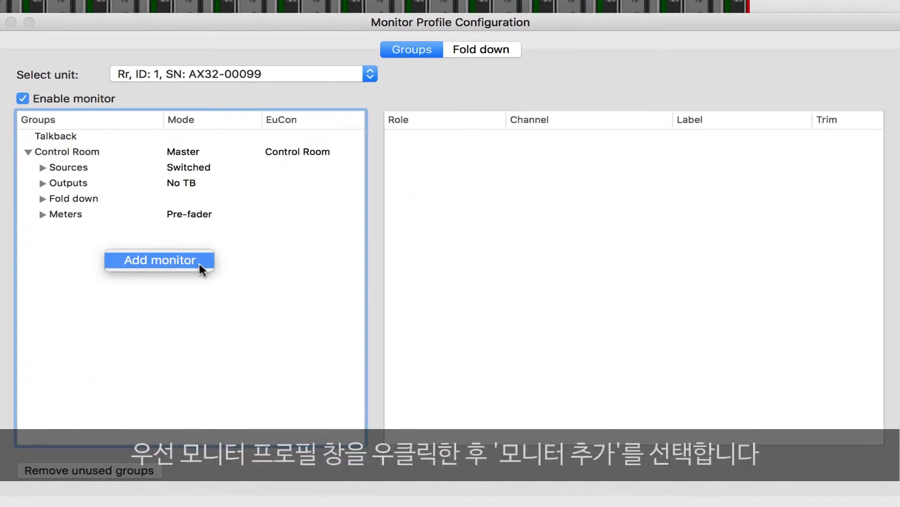
pyautogui.click(199, 260)
pyautogui.click(61, 232)
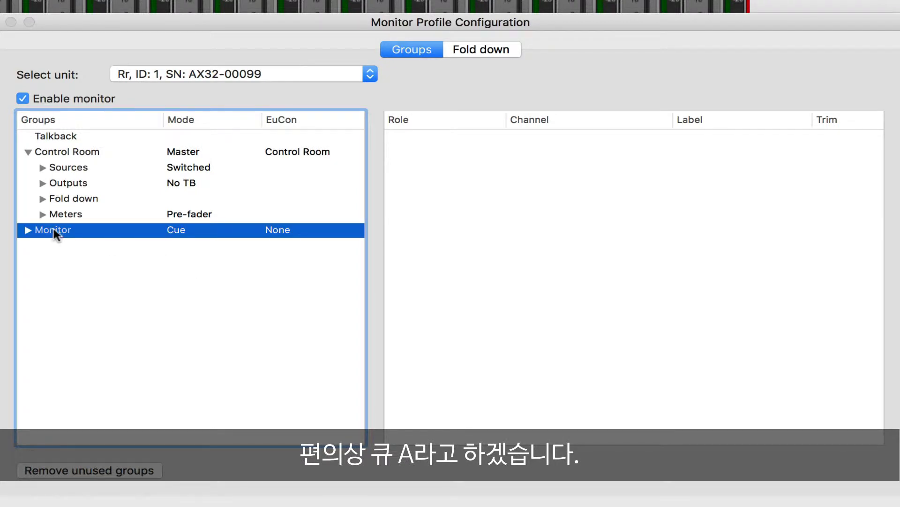
pyautogui.click(56, 233)
pyautogui.write('CUE A')
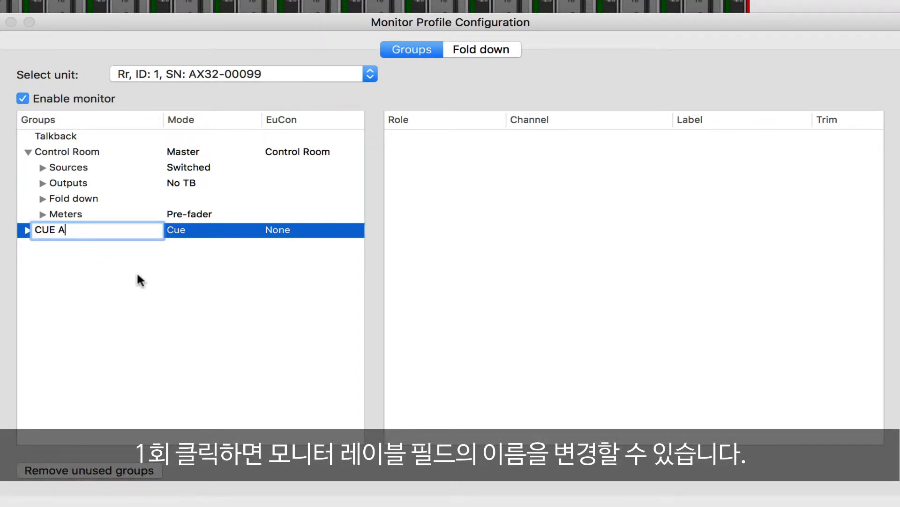
pyautogui.press('Return')
# Step: Check the CUE A group's monitor mode and set its EuCon mode to Monitor A
pyautogui.rightClick(139, 226)
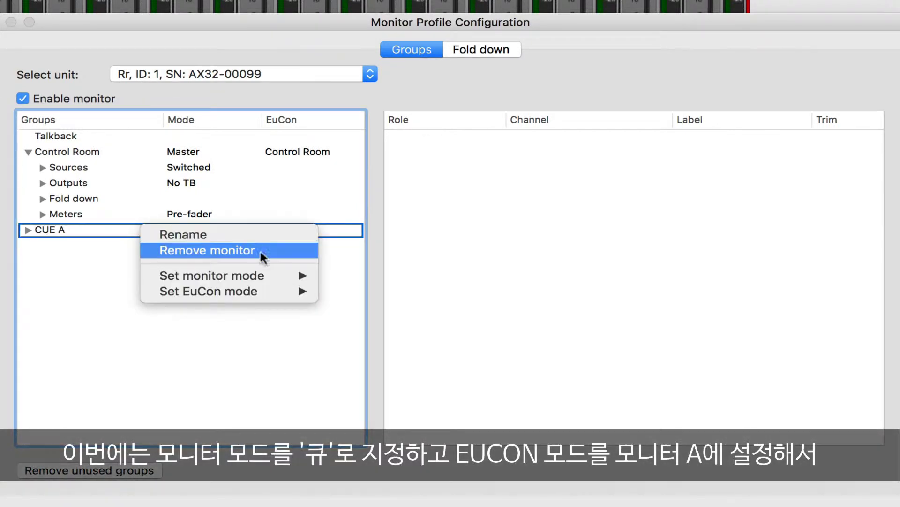
pyautogui.moveTo(285, 272)
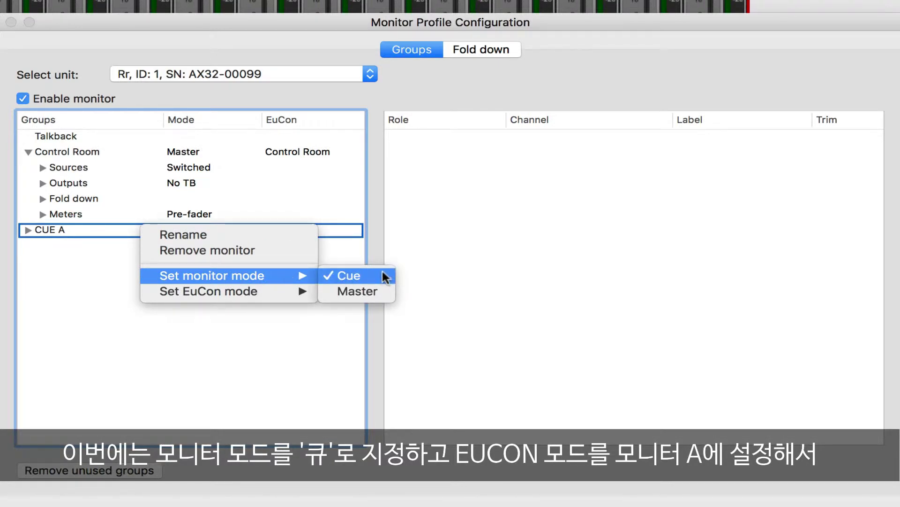
pyautogui.moveTo(260, 292)
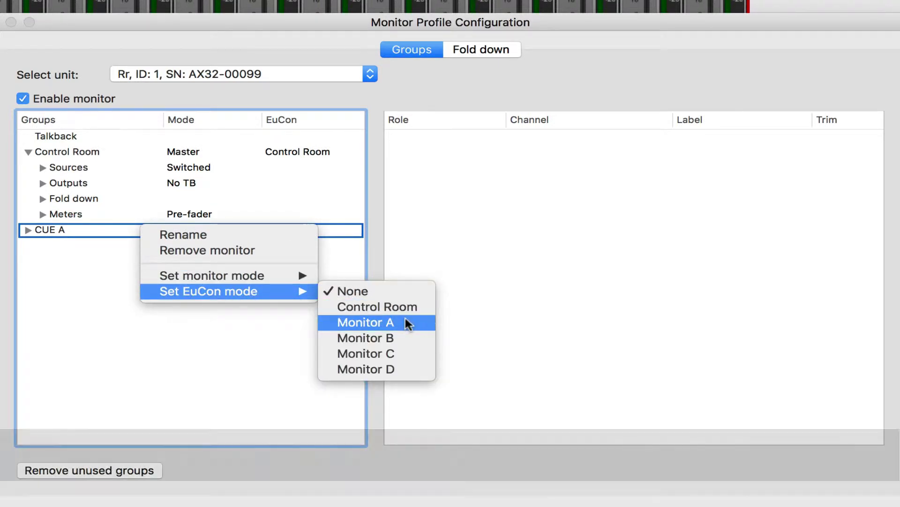
pyautogui.click(405, 322)
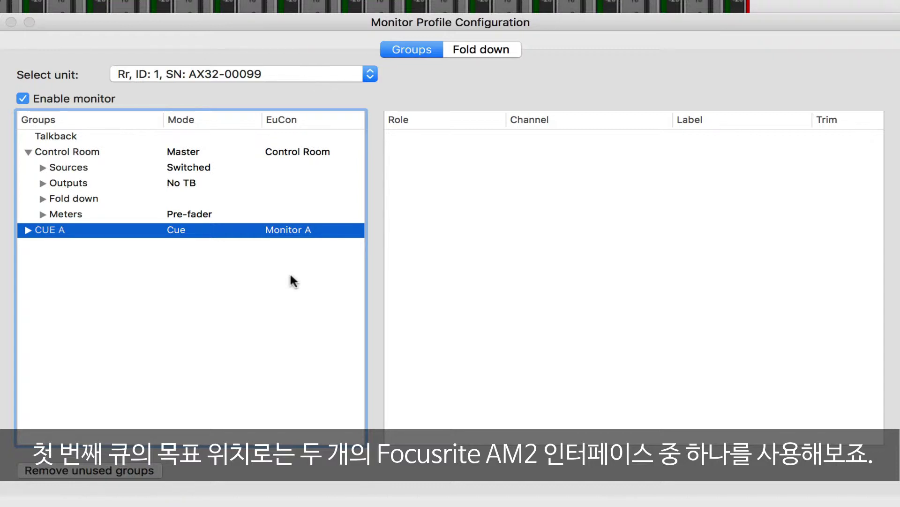
# Step: Add a new output set to the CUE A group and name it AM2-A
pyautogui.click(29, 229)
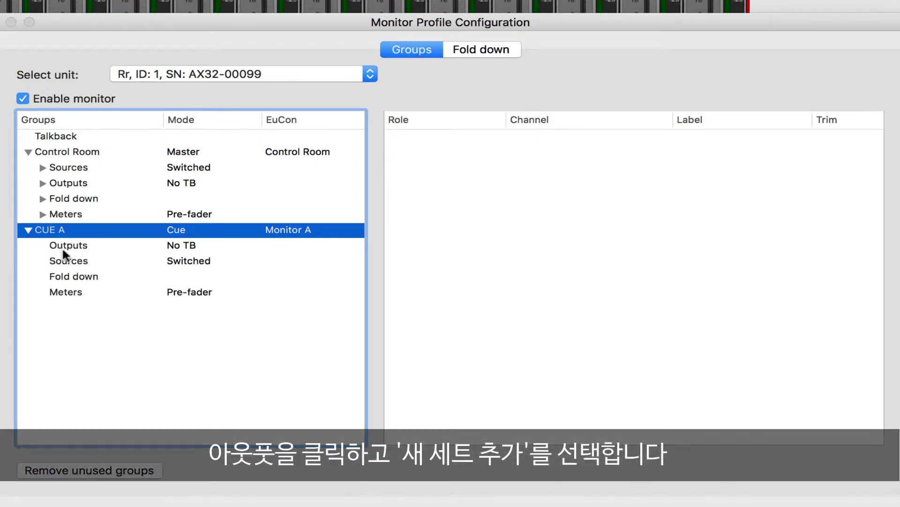
pyautogui.click(97, 246)
pyautogui.rightClick(97, 245)
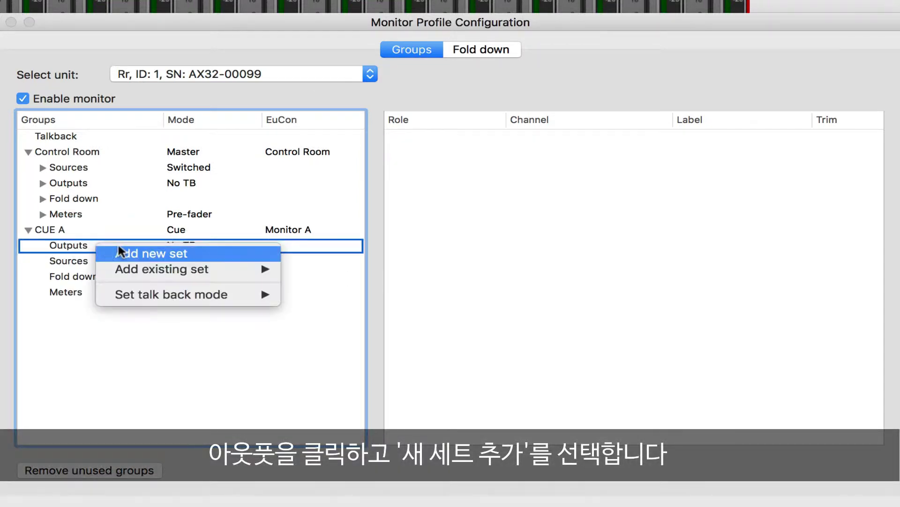
pyautogui.click(192, 254)
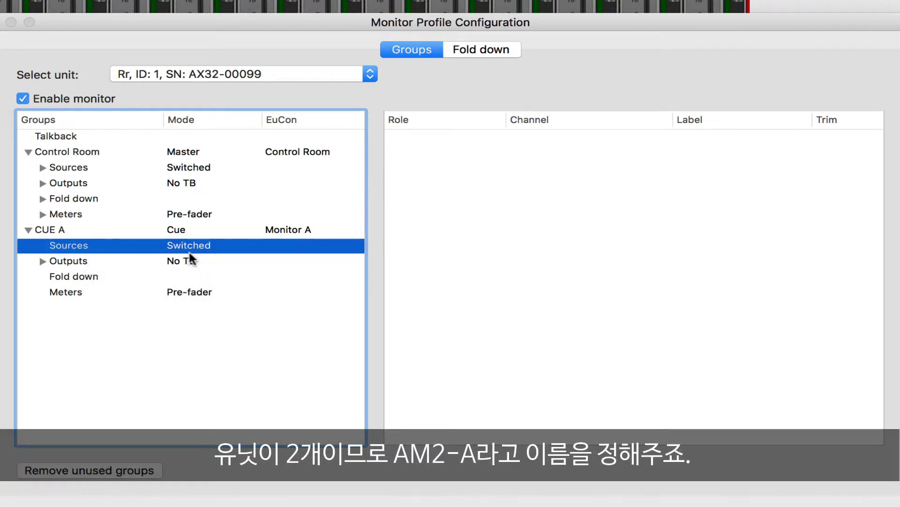
pyautogui.click(42, 261)
pyautogui.doubleClick(85, 277)
pyautogui.write('AM2-A')
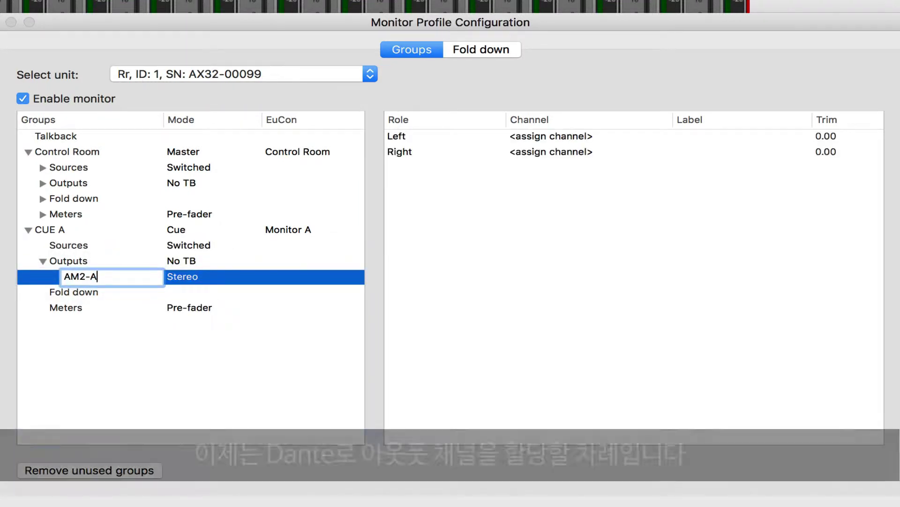
pyautogui.click(111, 285)
pyautogui.click(117, 281)
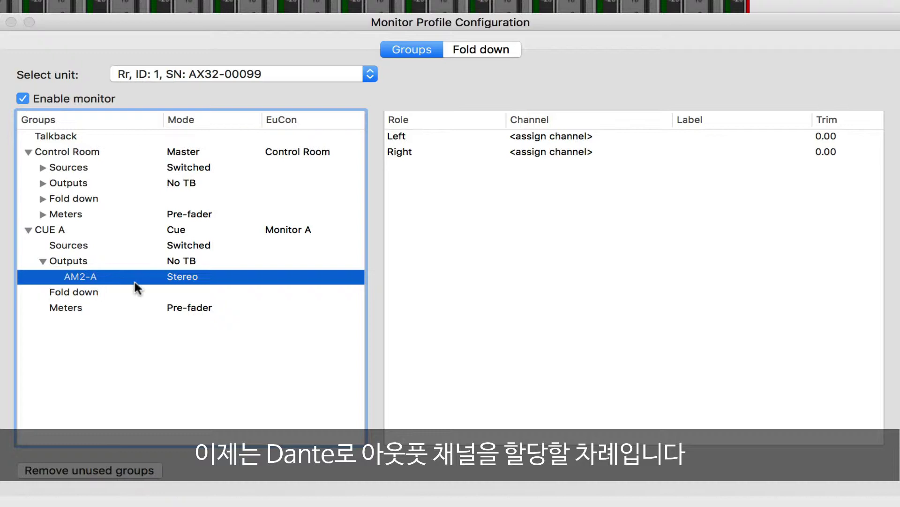
# Step: Assign the AM2-A output's left channel to Dante IP, ch. 9 and its right channel to Dante IP, ch. 10
pyautogui.click(545, 133)
pyautogui.moveTo(610, 220)
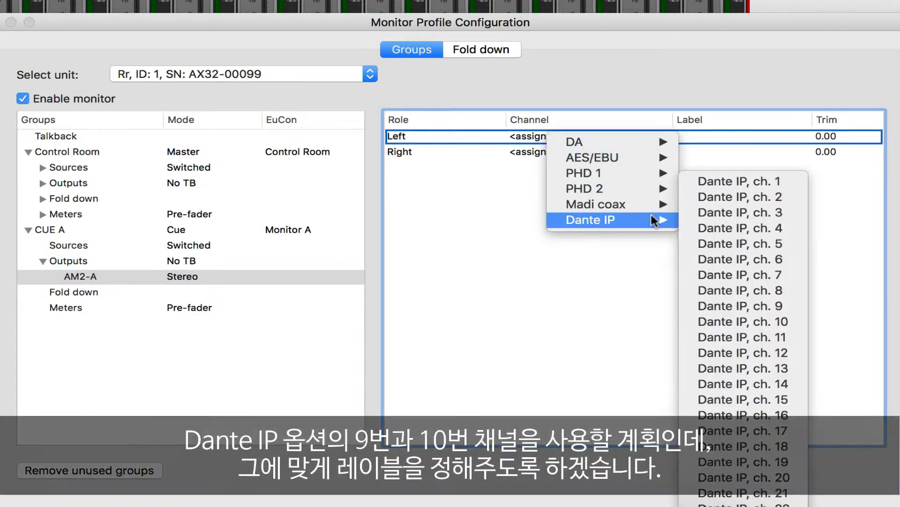
pyautogui.click(760, 306)
pyautogui.click(582, 152)
pyautogui.moveTo(628, 239)
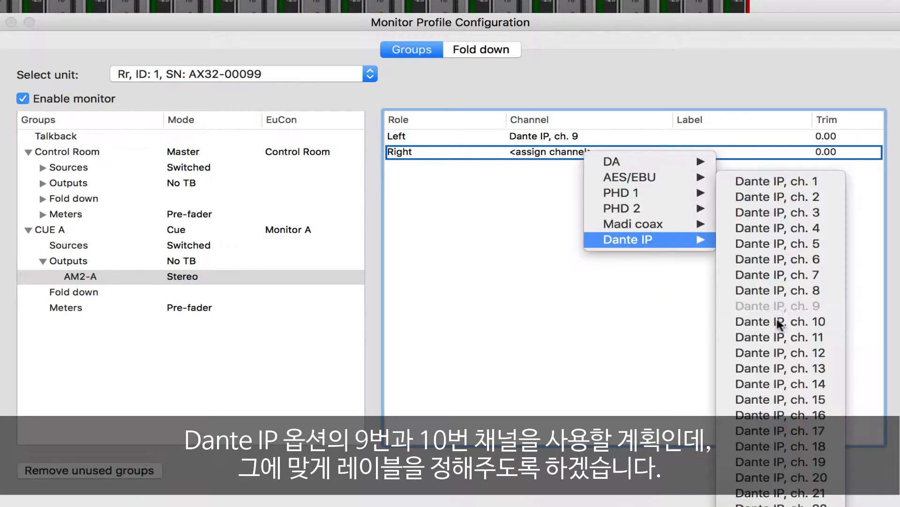
pyautogui.click(777, 318)
# Step: Label the AM2-A output channels AM2-A-L for left and AM2-A-R for right
pyautogui.doubleClick(712, 137)
pyautogui.write('AM2-A-L')
pyautogui.doubleClick(711, 151)
pyautogui.write('A')
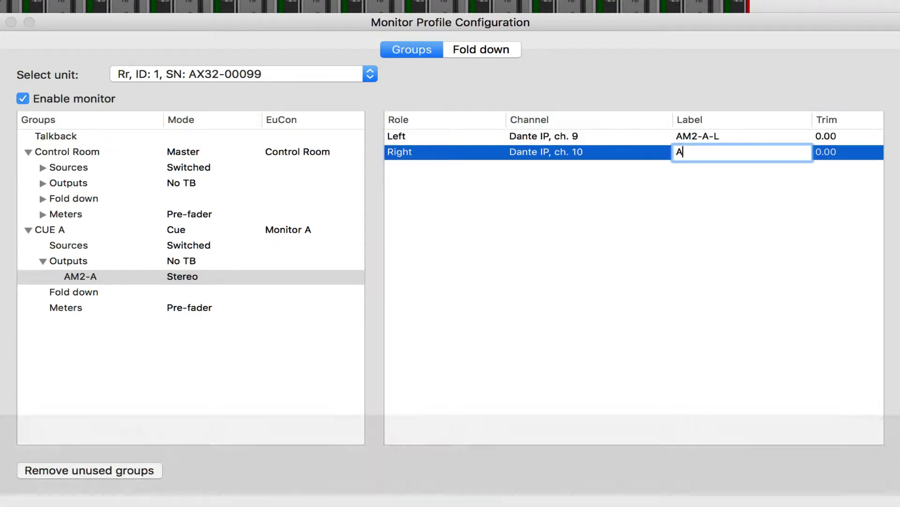
pyautogui.write('M2-A-R')
pyautogui.press('Return')
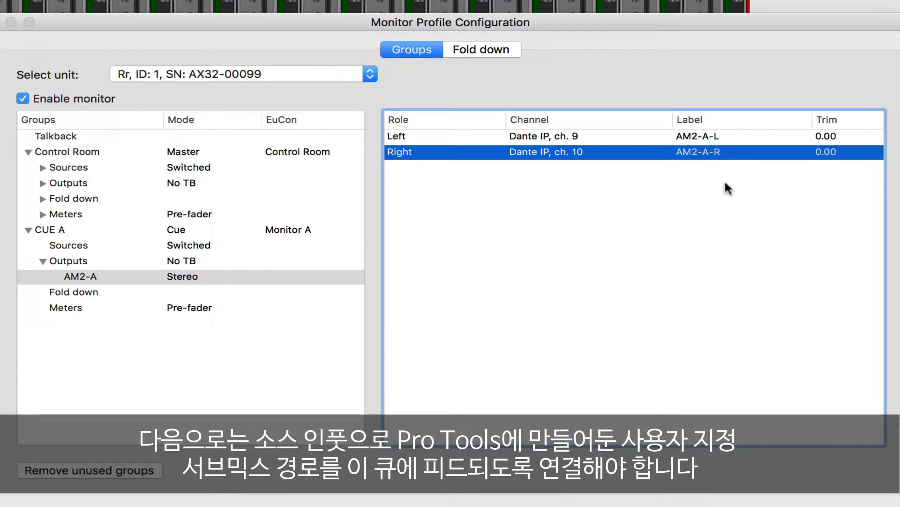
# Step: Add a new source set to the CUE A group and name it PT: CUE A
pyautogui.click(71, 244)
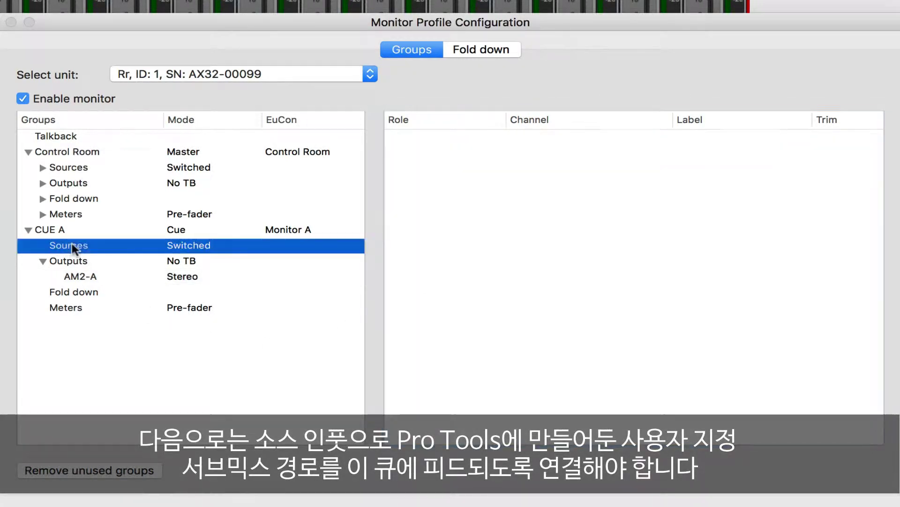
pyautogui.rightClick(72, 244)
pyautogui.click(148, 252)
pyautogui.write('PT')
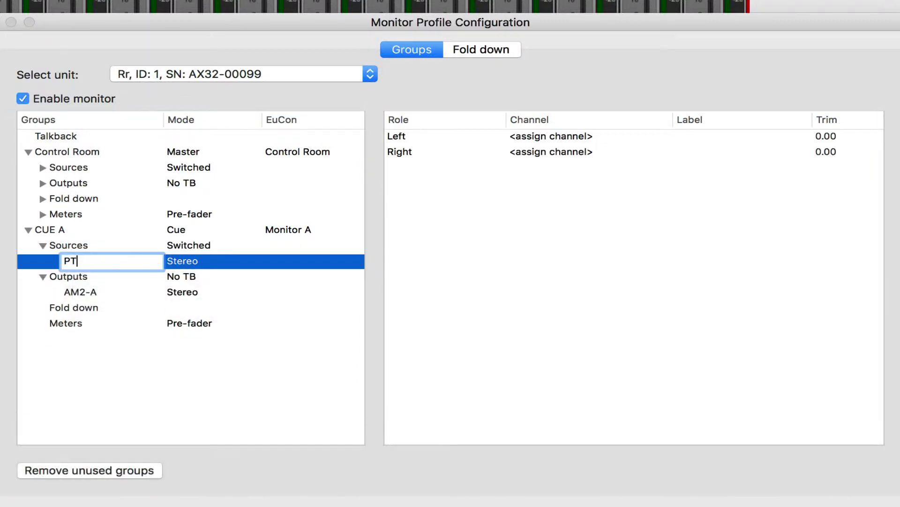
pyautogui.write(': CUE A')
# Step: Assign the PT: CUE A source's left channel to PHD 1, ch. 23 and its right channel to PHD 1, ch. 24
pyautogui.click(585, 137)
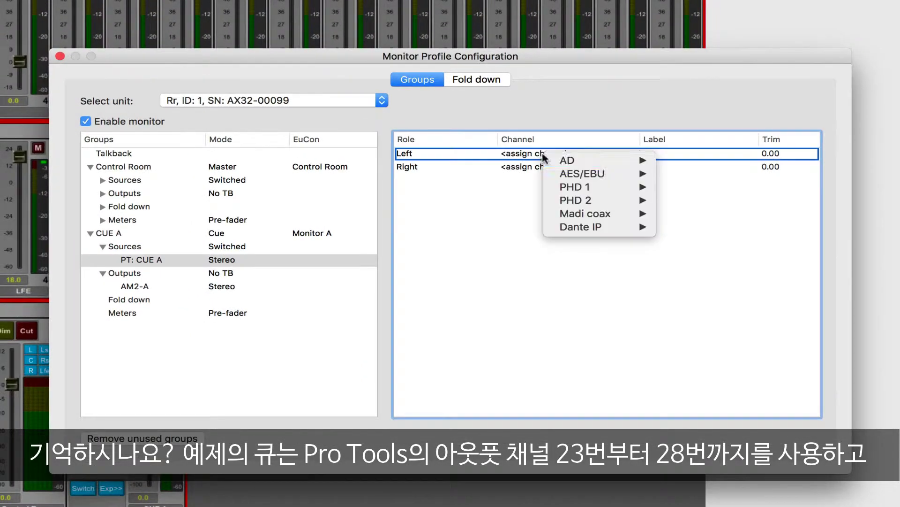
pyautogui.moveTo(588, 142)
pyautogui.moveTo(575, 187)
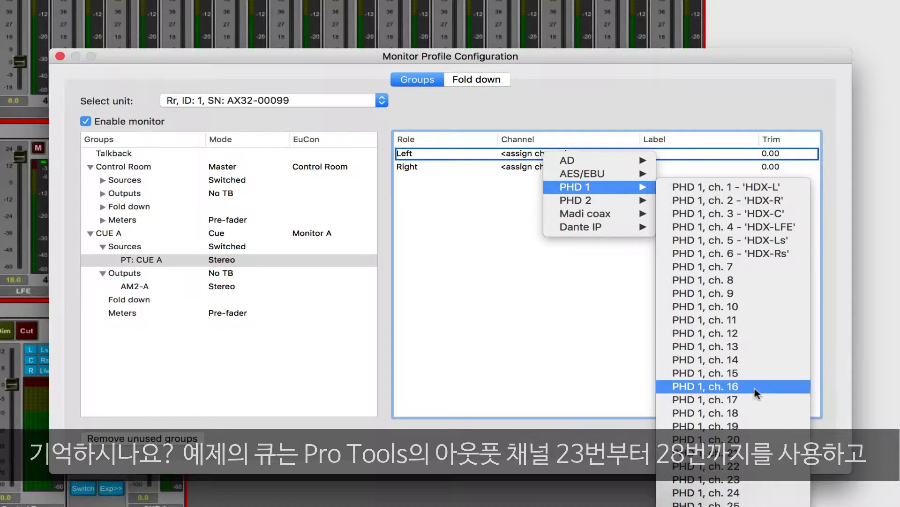
pyautogui.click(758, 479)
pyautogui.click(582, 168)
pyautogui.moveTo(611, 197)
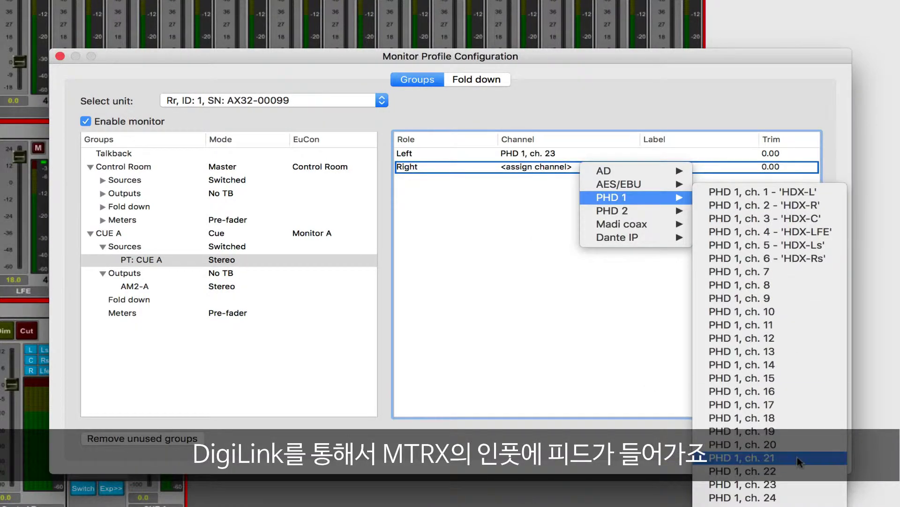
pyautogui.click(792, 498)
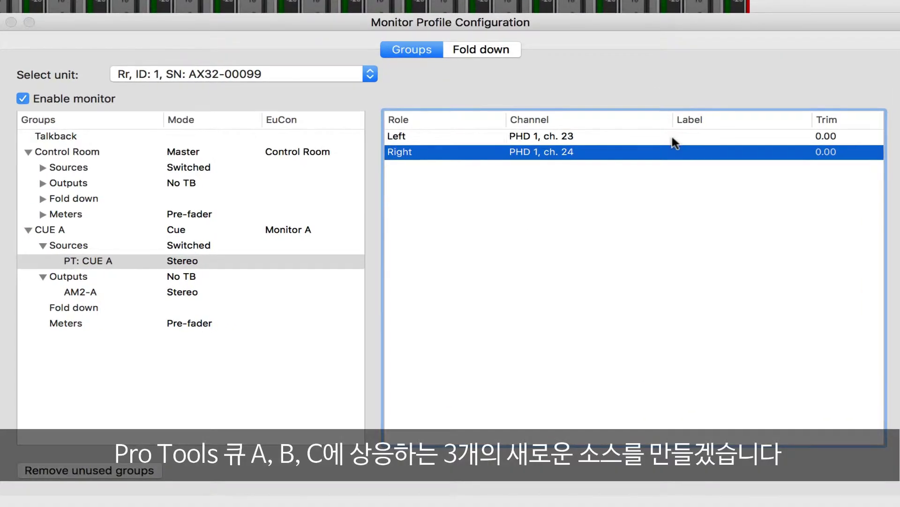
# Step: Label the PT: CUE A source channels PT: CUE A-L for left and PT: CUE A-R for right
pyautogui.doubleClick(659, 156)
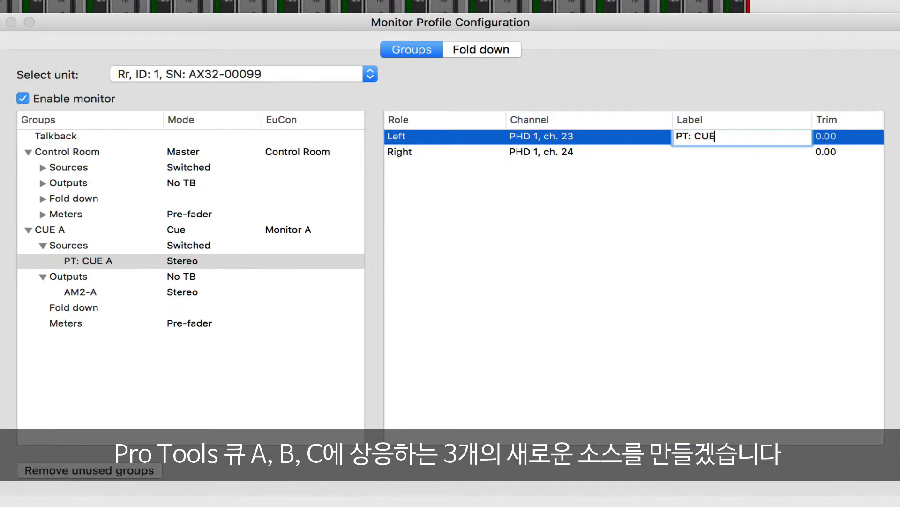
pyautogui.press('Return')
pyautogui.write('PT: CUE A-R')
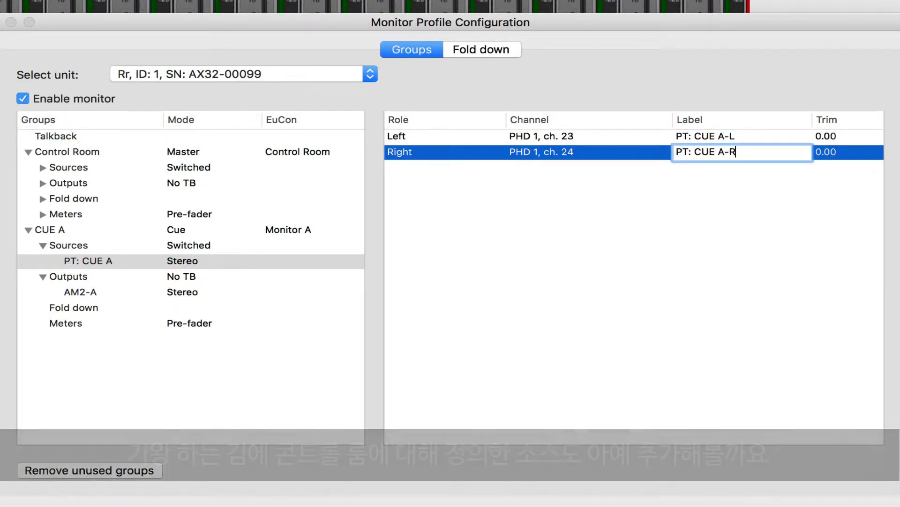
pyautogui.press('Return')
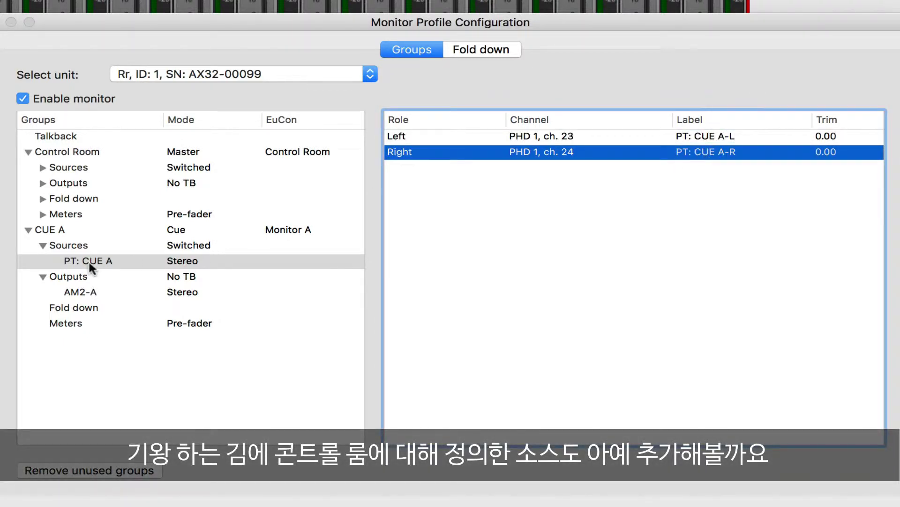
# Step: Add another new source set to the CUE A group
pyautogui.rightClick(70, 245)
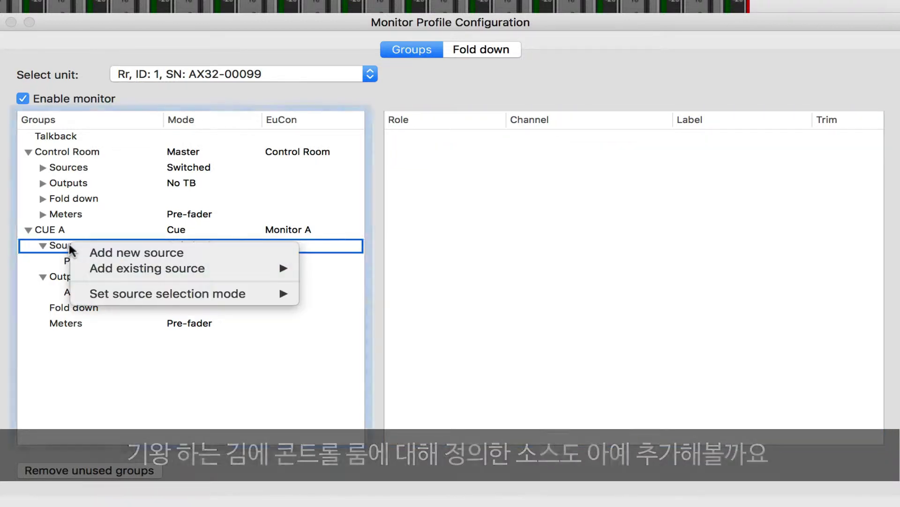
pyautogui.click(94, 252)
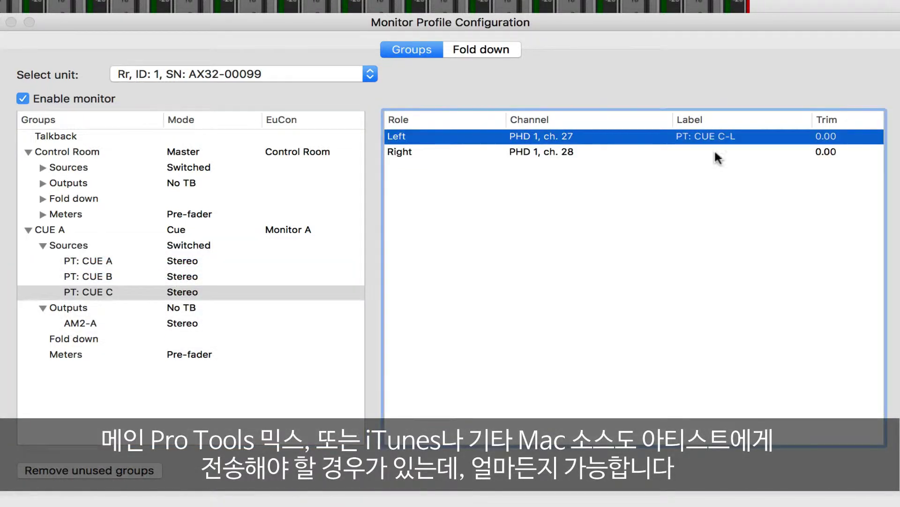
# Step: Label the right channel of the PT: CUE C source PT: CUE C-R
pyautogui.click(686, 152)
pyautogui.click(701, 151)
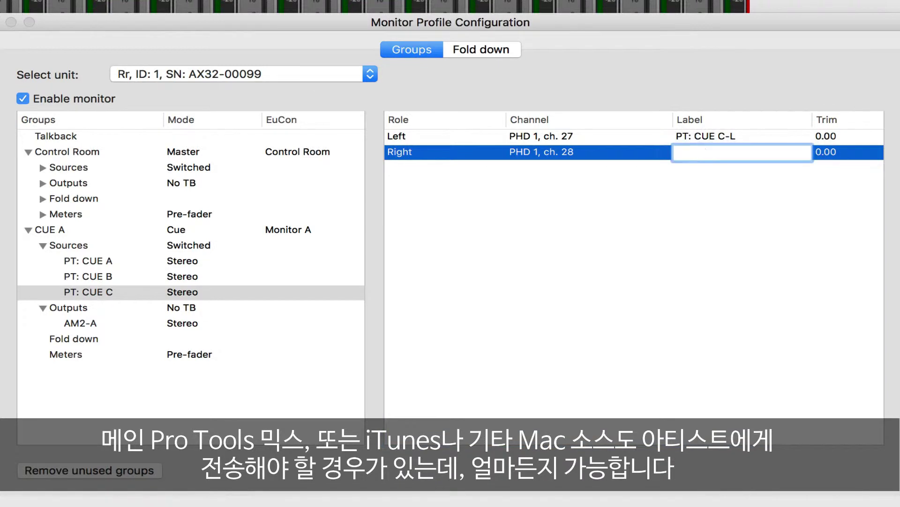
pyautogui.write('PT: CUE C-R')
# Step: Add the existing Pro Tools HDX and Mac sources to the CUE A group and view their channel assignments
pyautogui.click(105, 245)
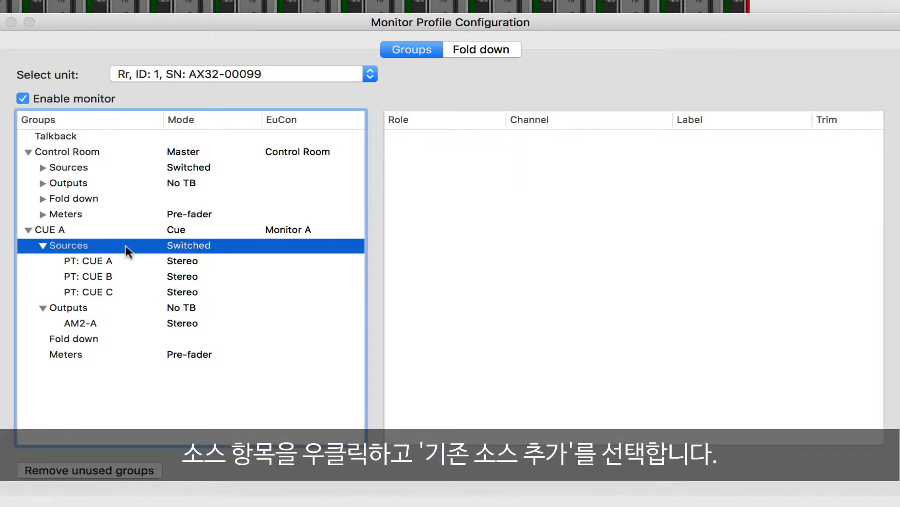
pyautogui.rightClick(126, 246)
pyautogui.moveTo(287, 272)
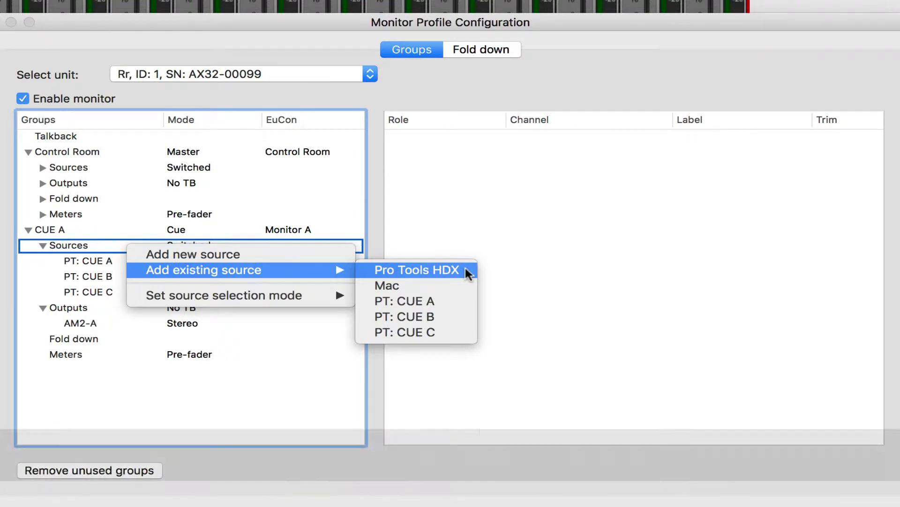
pyautogui.click(466, 271)
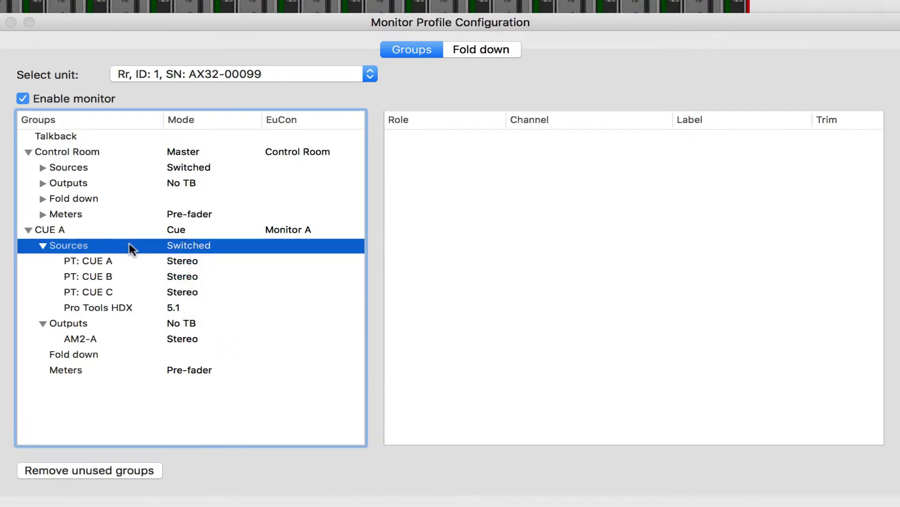
pyautogui.rightClick(131, 248)
pyautogui.moveTo(201, 268)
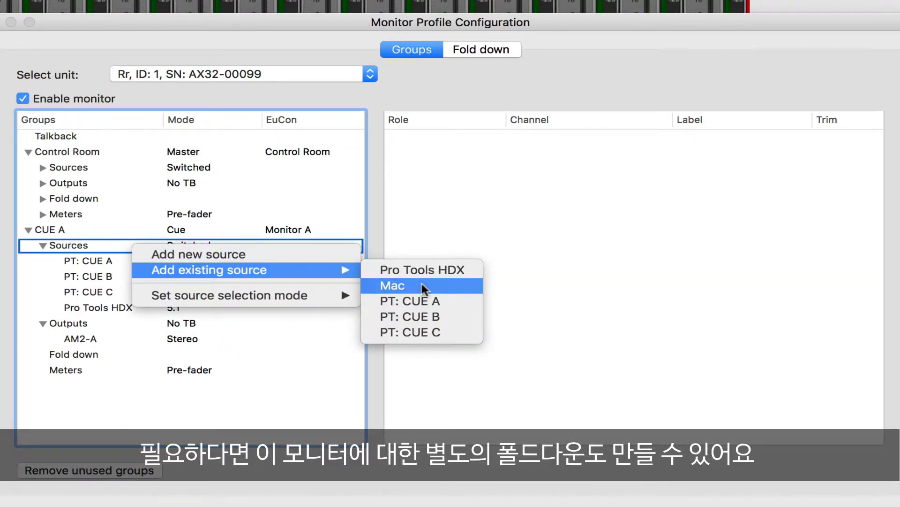
pyautogui.click(421, 283)
pyautogui.click(117, 307)
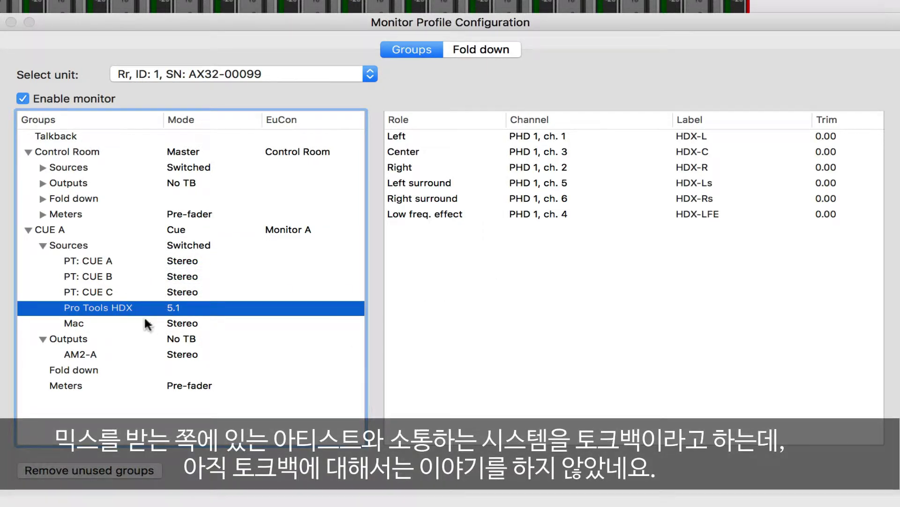
pyautogui.click(147, 323)
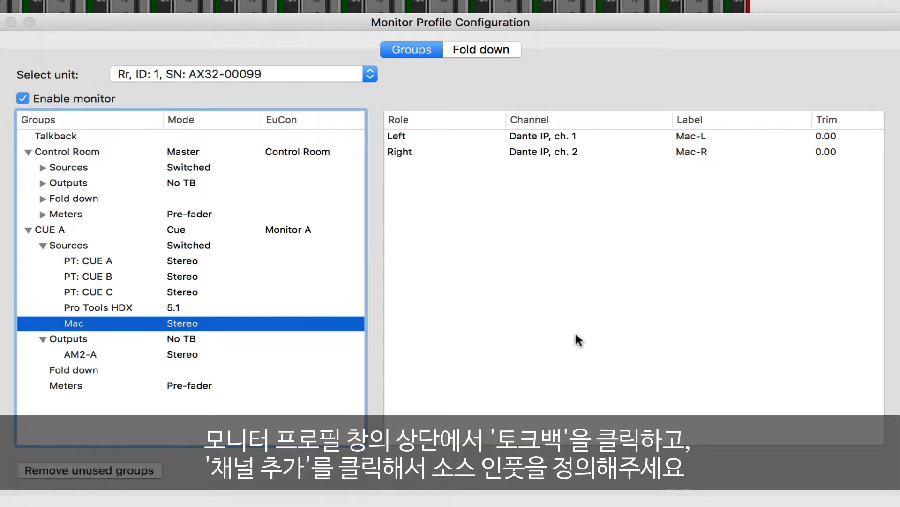
# Step: Add AD, ch. 1 as the Talkback input channel
pyautogui.click(88, 135)
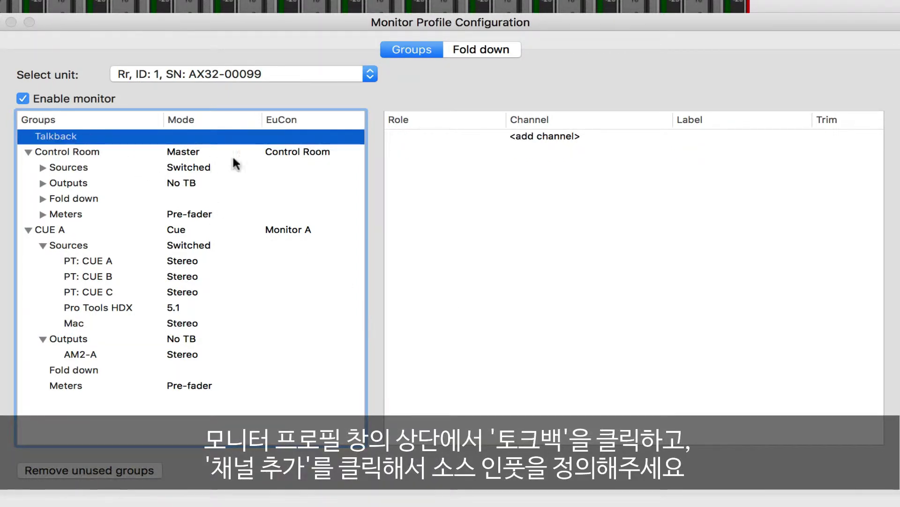
pyautogui.click(559, 136)
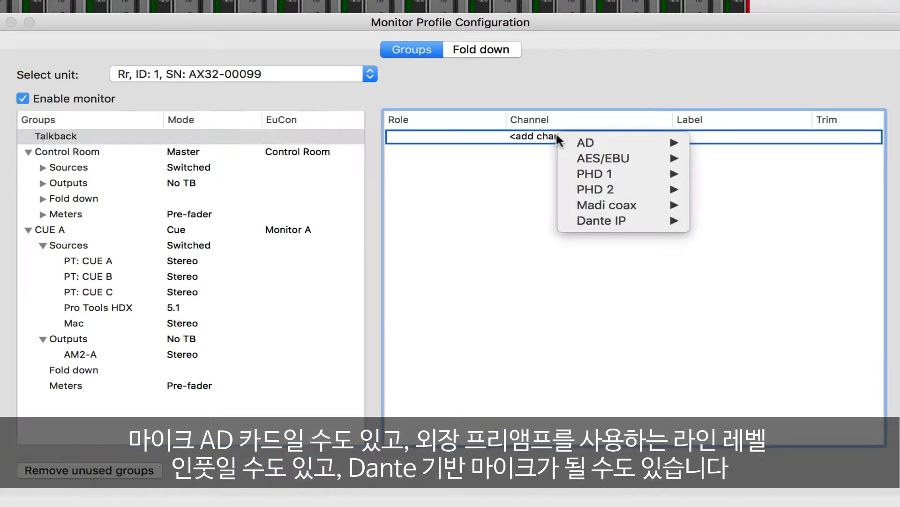
pyautogui.moveTo(596, 142)
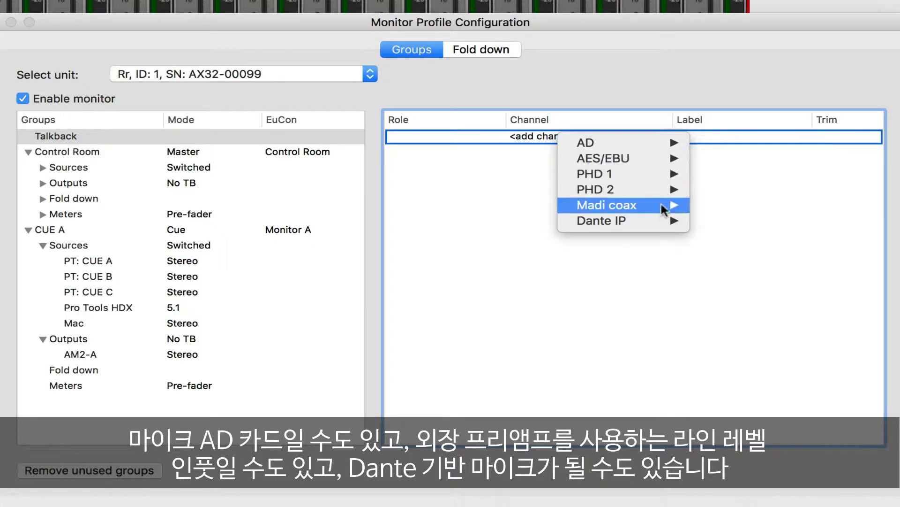
pyautogui.moveTo(664, 222)
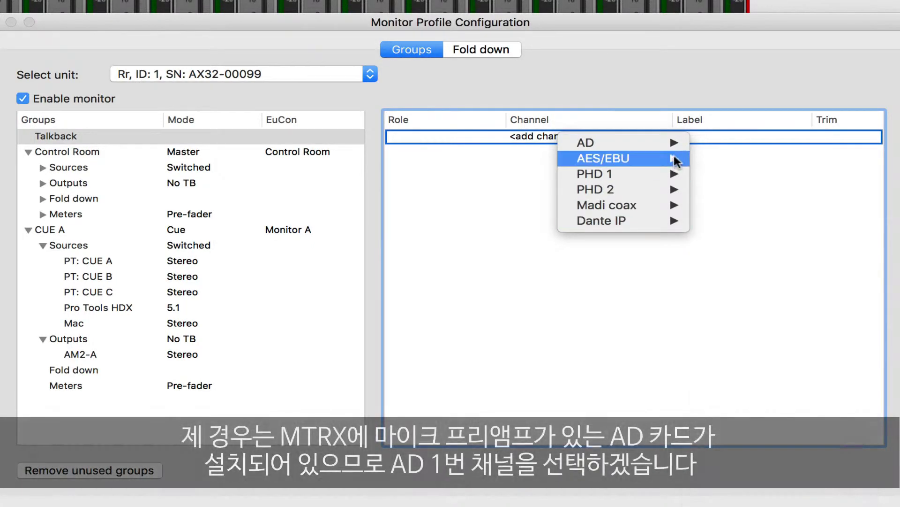
pyautogui.moveTo(675, 149)
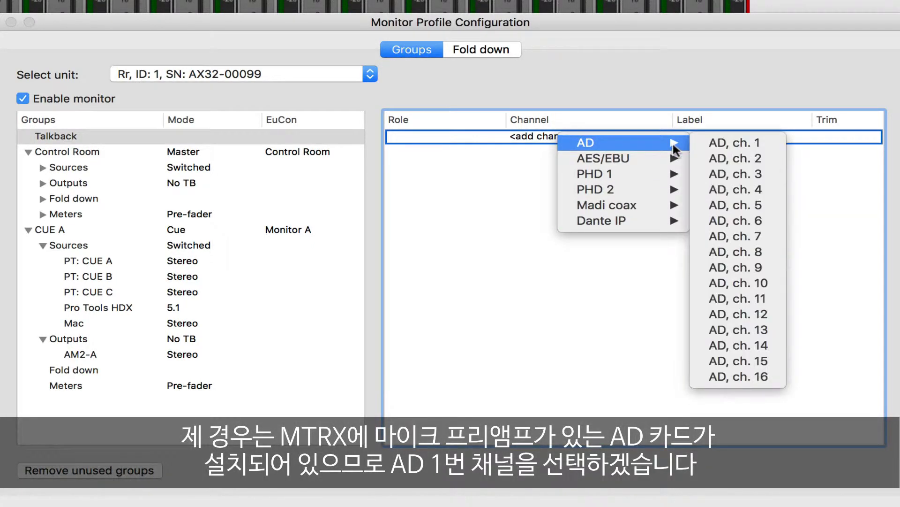
pyautogui.click(766, 147)
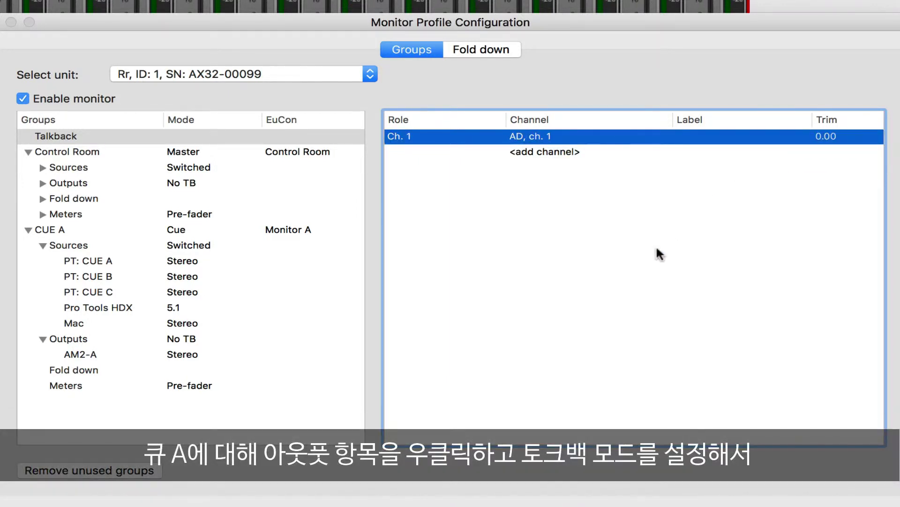
# Step: Set the talkback mode of the CUE A outputs to TB, Dim
pyautogui.click(82, 341)
pyautogui.rightClick(82, 341)
pyautogui.moveTo(236, 393)
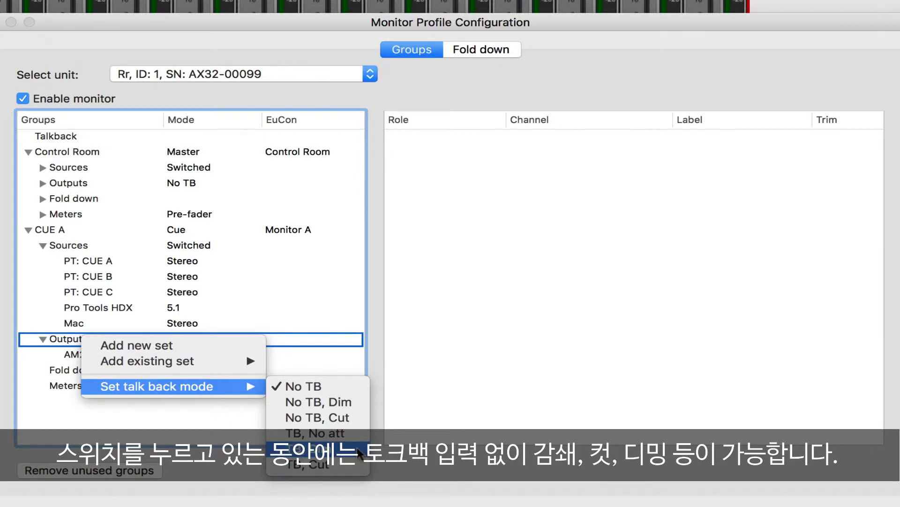
pyautogui.click(359, 454)
# Step: Add a new monitor group and name it CUE B
pyautogui.rightClick(88, 238)
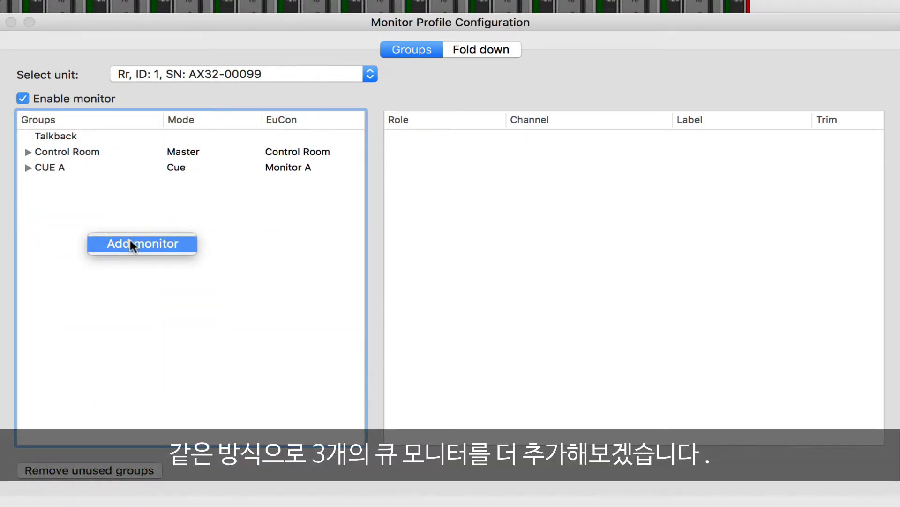
pyautogui.click(130, 240)
pyautogui.click(63, 172)
pyautogui.doubleClick(63, 183)
pyautogui.write('CU')
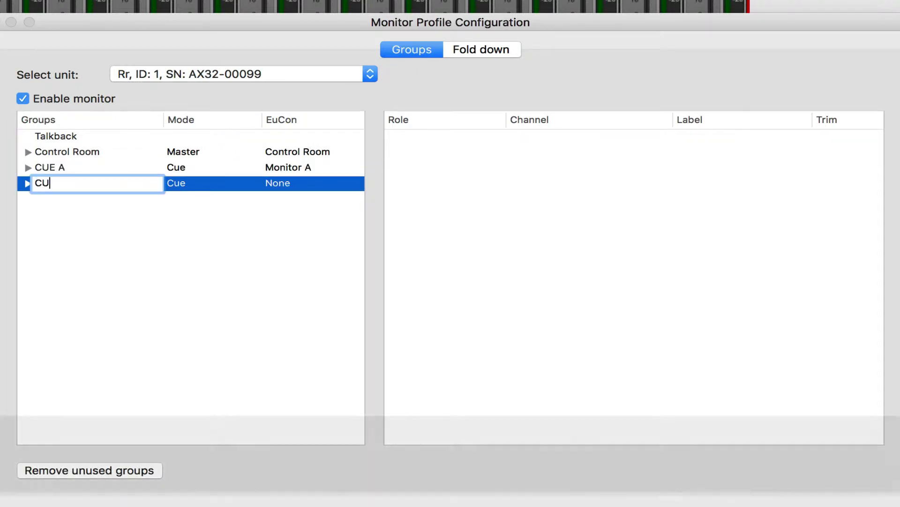
pyautogui.write('E B')
pyautogui.press('Return')
# Step: Add the AM2-B stereo output set to the CUE B group
pyautogui.click(75, 197)
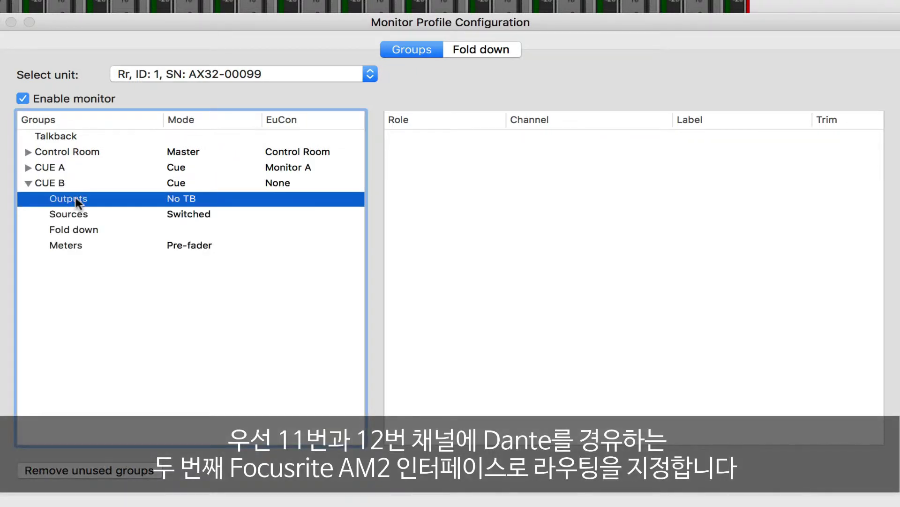
pyautogui.rightClick(75, 197)
pyautogui.click(305, 221)
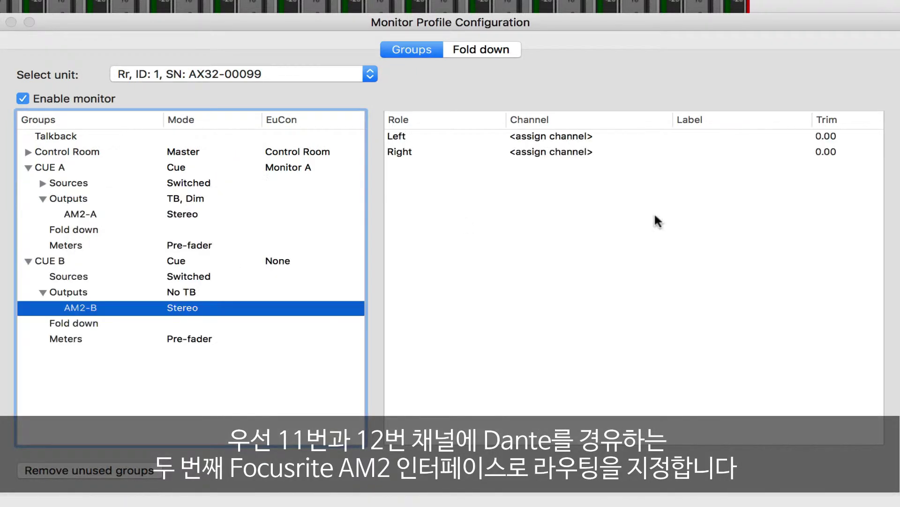
# Step: Assign the AM2-B output's left channel to Dante IP, ch. 11 and its right channel to Dante IP, ch. 12
pyautogui.click(589, 139)
pyautogui.click(573, 136)
pyautogui.click(750, 336)
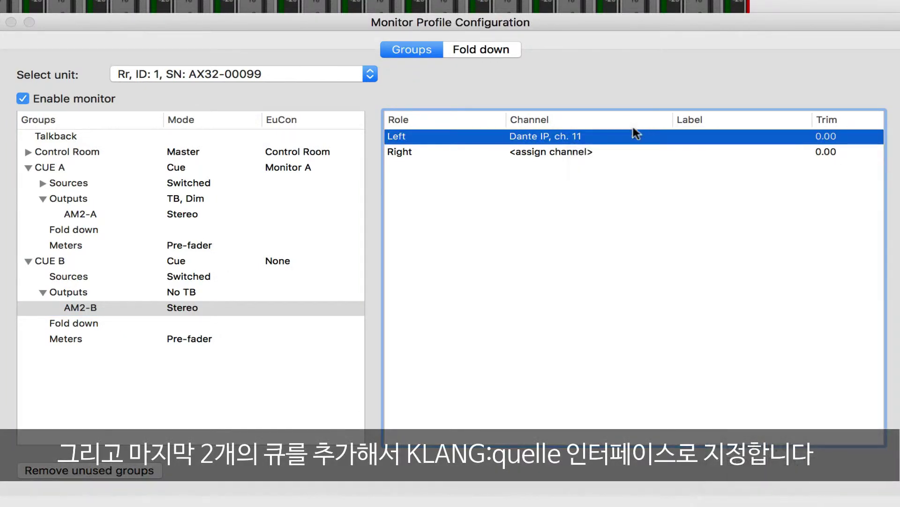
pyautogui.click(582, 151)
pyautogui.moveTo(614, 239)
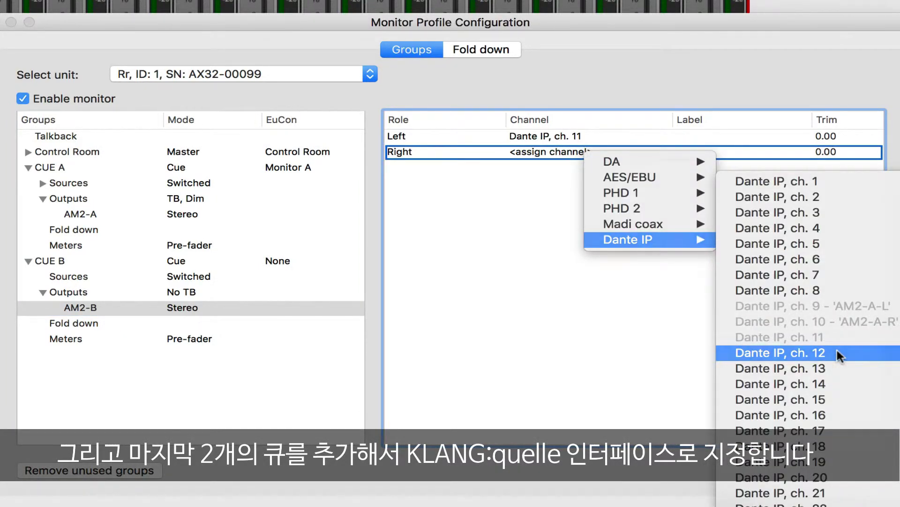
pyautogui.click(837, 349)
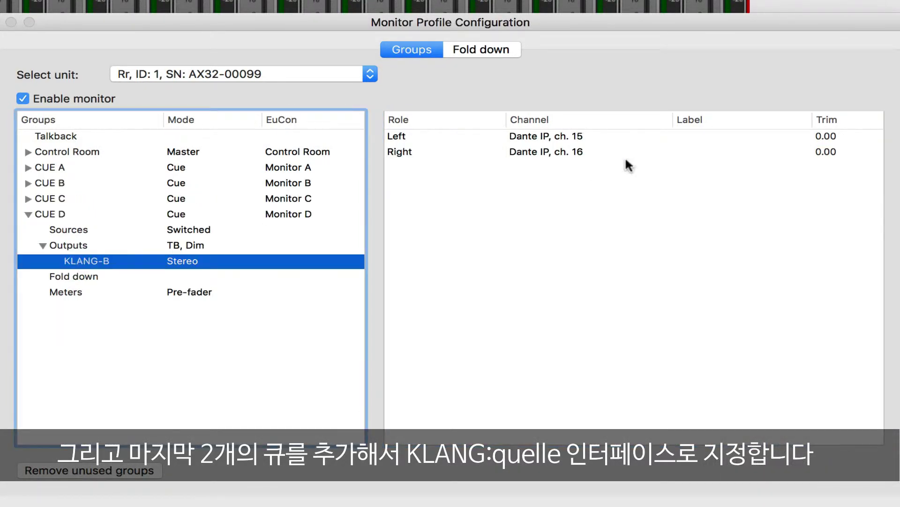
# Step: Label the KLANG-B output channels in CUE D KLANG-B-L for left and KLANG-B-R for right
pyautogui.click(677, 137)
pyautogui.click(697, 138)
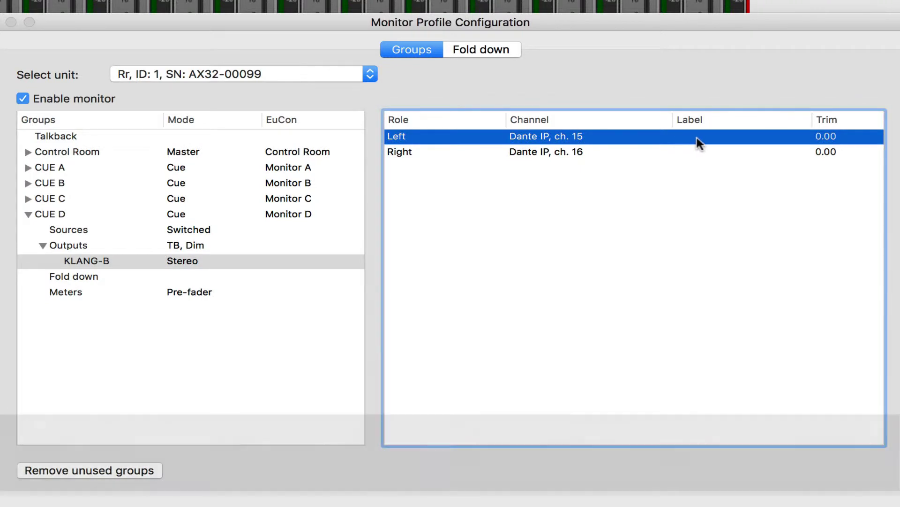
pyautogui.write('KLANG-B-L')
pyautogui.click(708, 151)
pyautogui.click(708, 151)
pyautogui.write('KLANG-B-R')
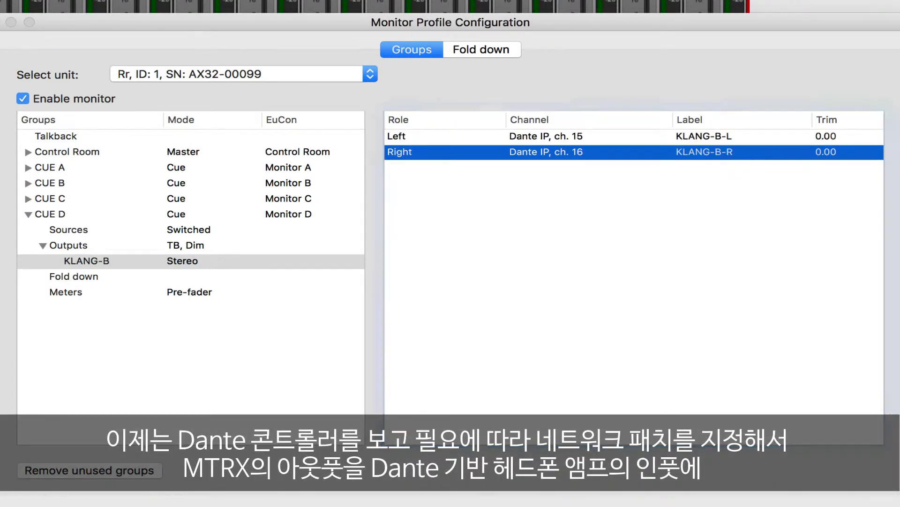
pyautogui.press('Return')
pyautogui.click(71, 229)
pyautogui.click(75, 246)
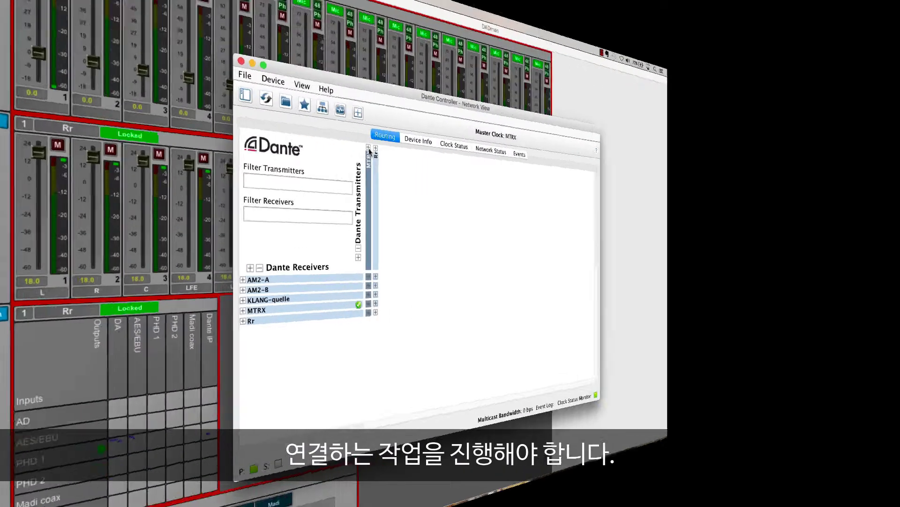
# Step: In Dante Controller, expand the MTRX transmitter and the AM2-A, AM2-B and KLANG-quelle receivers to show their individual channels
pyautogui.click(368, 149)
pyautogui.click(202, 275)
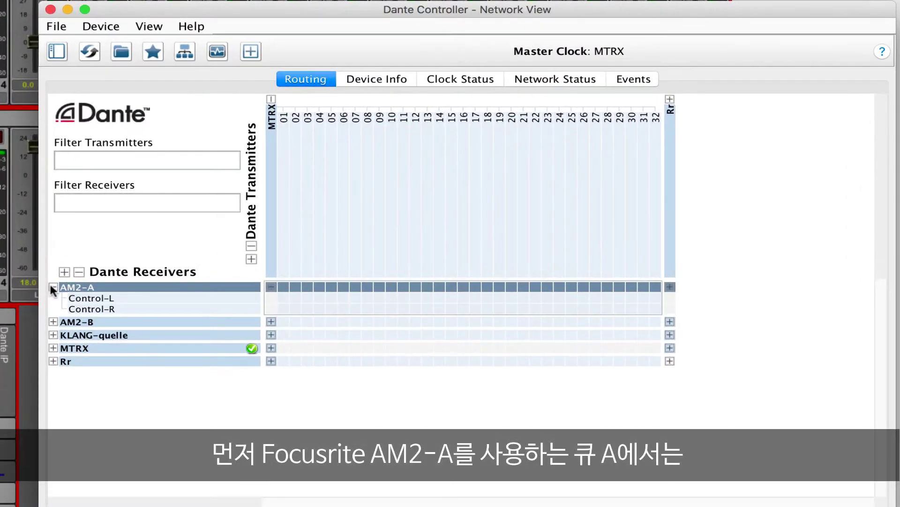
pyautogui.click(53, 321)
pyautogui.click(53, 356)
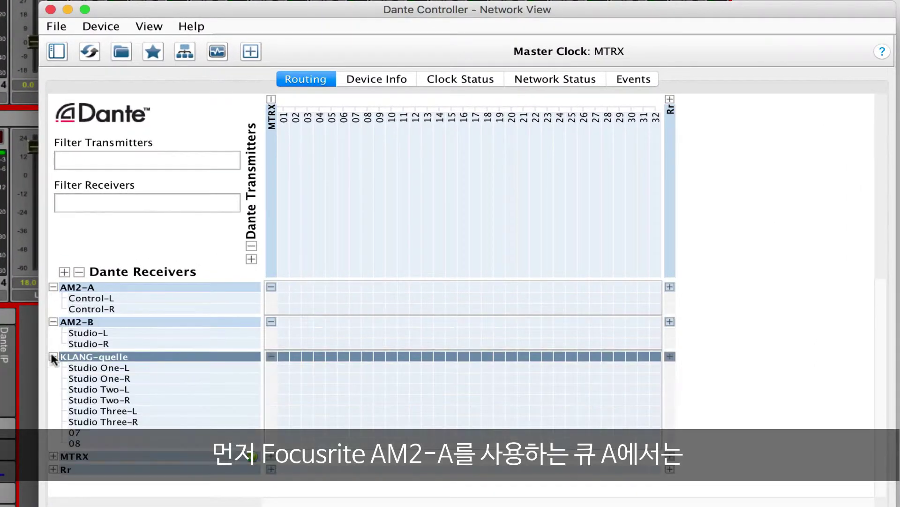
# Step: Route MTRX channels 09 and 10 to AM2-A Control-L and Control-R, and 11 and 12 to AM2-B Studio-L and Studio-R
pyautogui.click(378, 297)
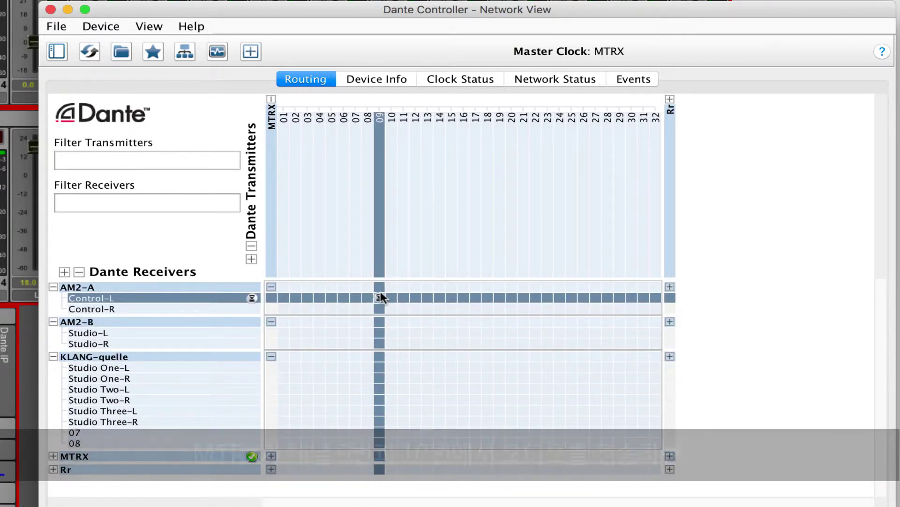
pyautogui.click(391, 309)
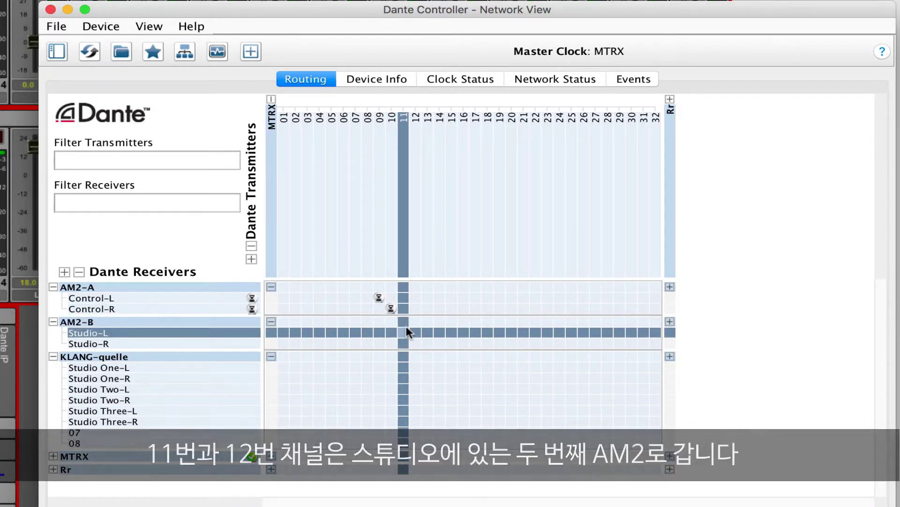
pyautogui.click(415, 342)
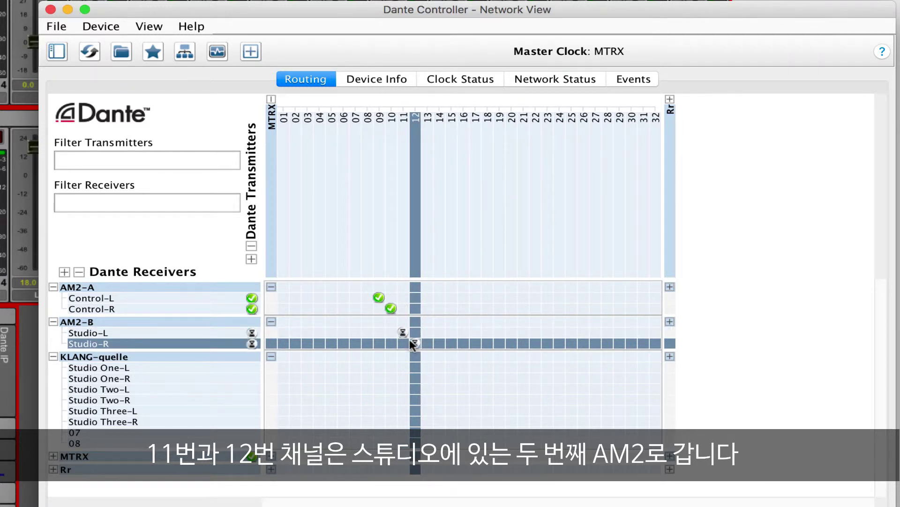
# Step: Route MTRX channels 13 to 16 to the KLANG-quelle receivers Studio One-L, Studio One-R, Studio Two-L and Studio Two-R respectively
pyautogui.click(426, 367)
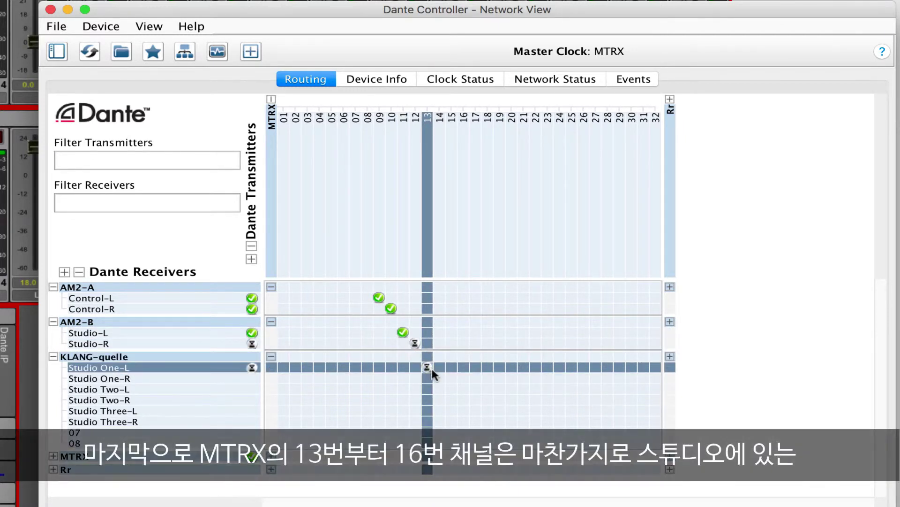
pyautogui.click(438, 378)
pyautogui.click(451, 389)
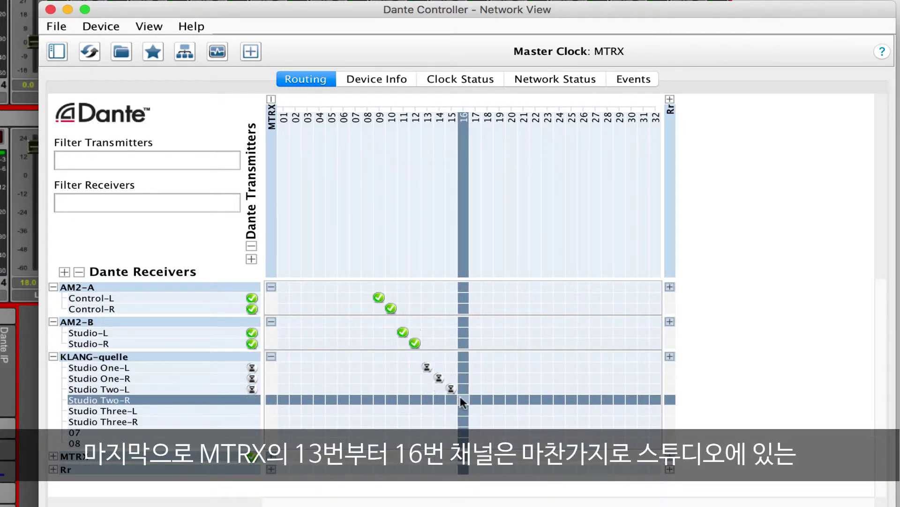
pyautogui.click(462, 399)
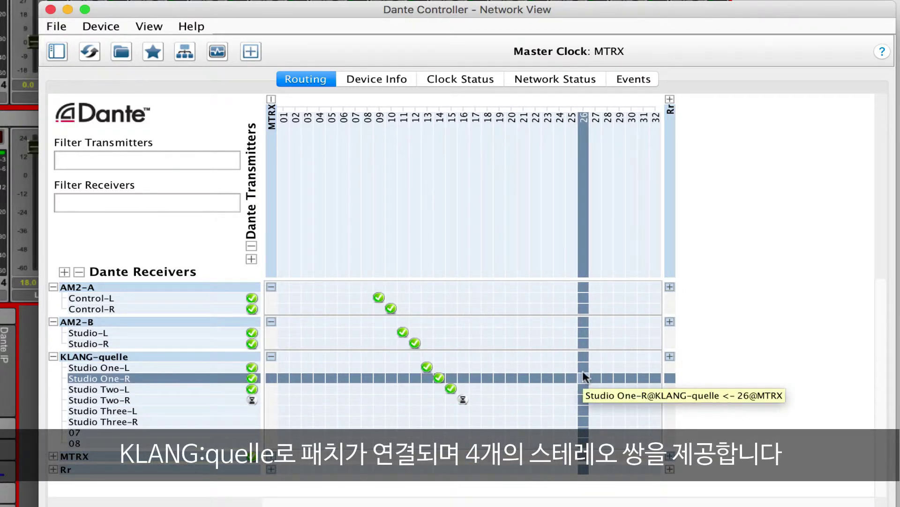
# Step: Open the KLANG-quelle device view and rename receive channels 07 and 08 as Studio Four-L and Studio Four-R
pyautogui.press('super+d')
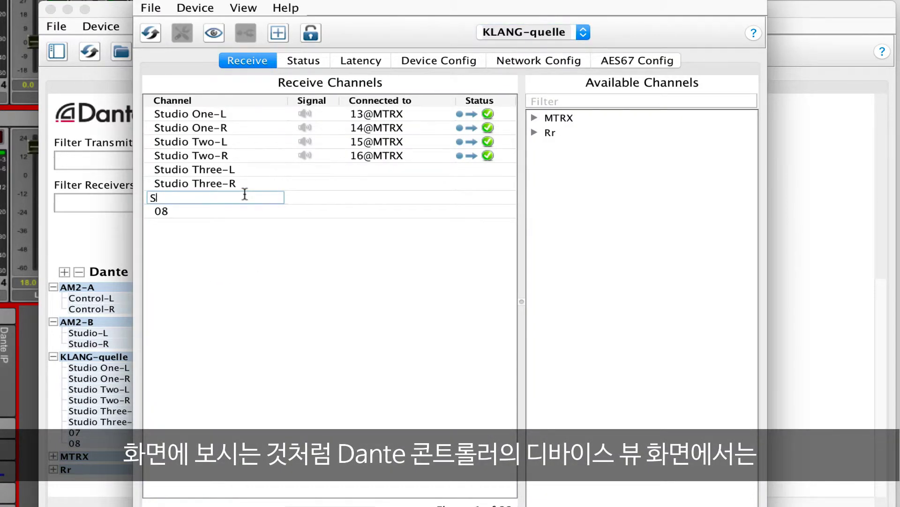
pyautogui.click(245, 193)
pyautogui.write('Studio Four-L')
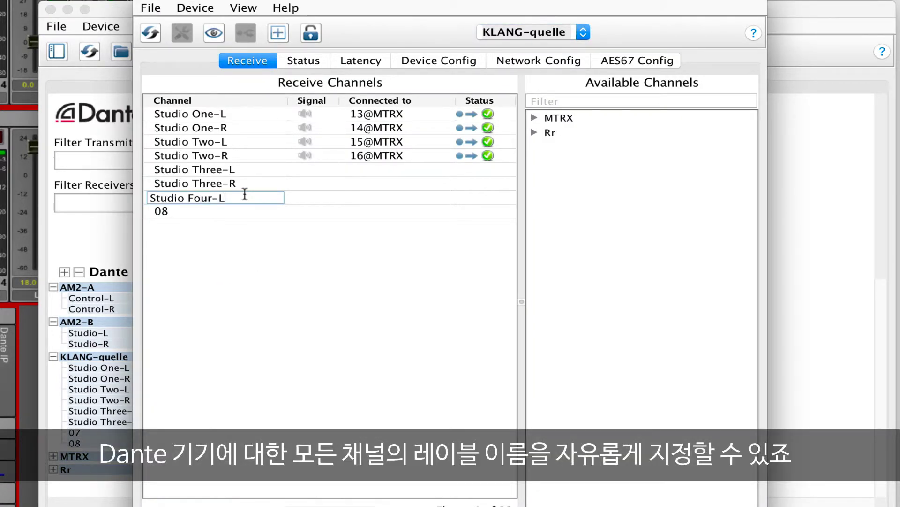
pyautogui.press('Return')
pyautogui.write('Studi')
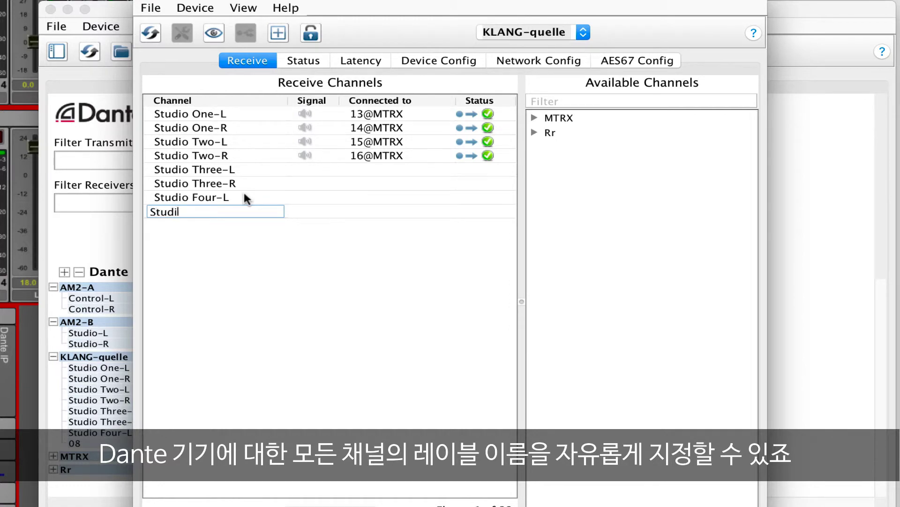
pyautogui.write('o Four-R')
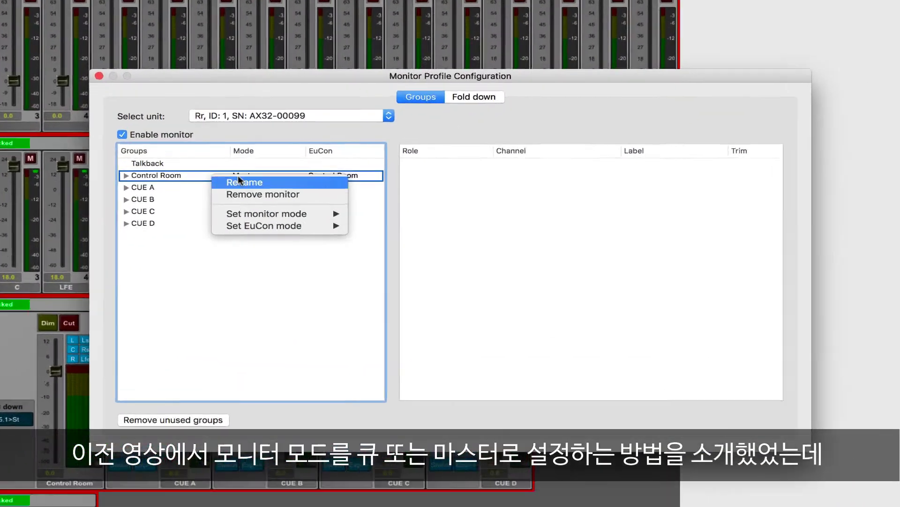
# Step: In DADman's monitor profile configuration, set the Control Room monitor mode to Master and add CUE A and CUE B as existing sources
pyautogui.moveTo(334, 214)
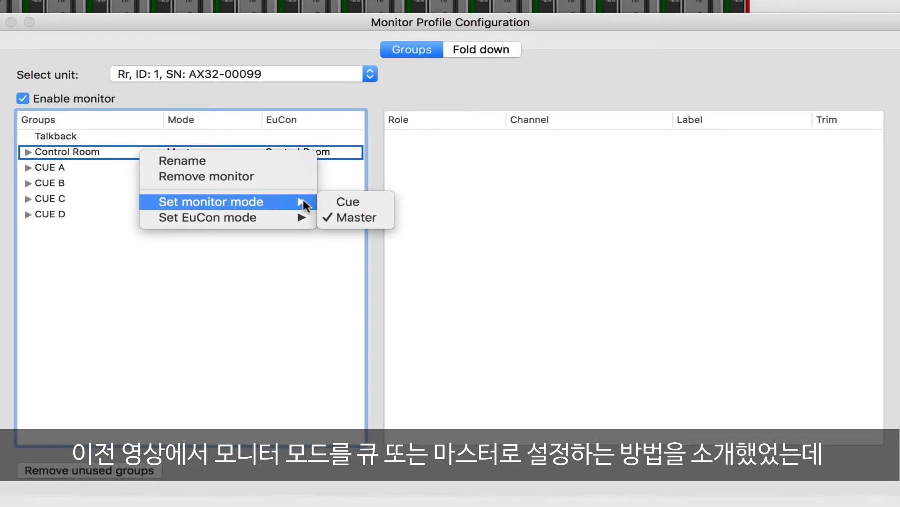
pyautogui.click(374, 216)
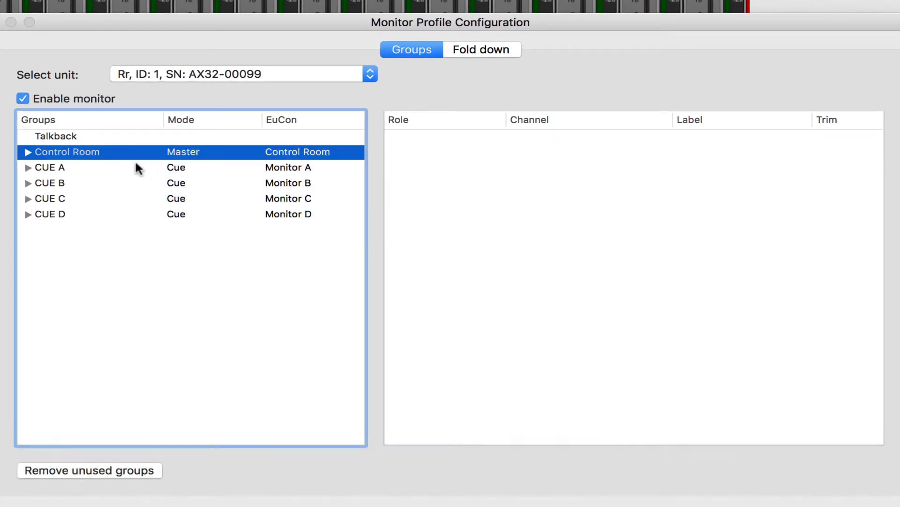
pyautogui.click(29, 151)
pyautogui.rightClick(114, 172)
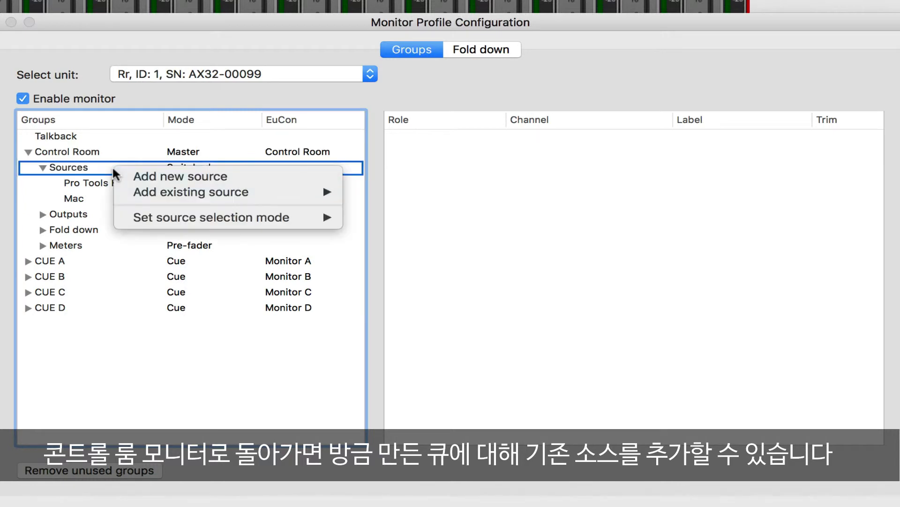
pyautogui.moveTo(312, 190)
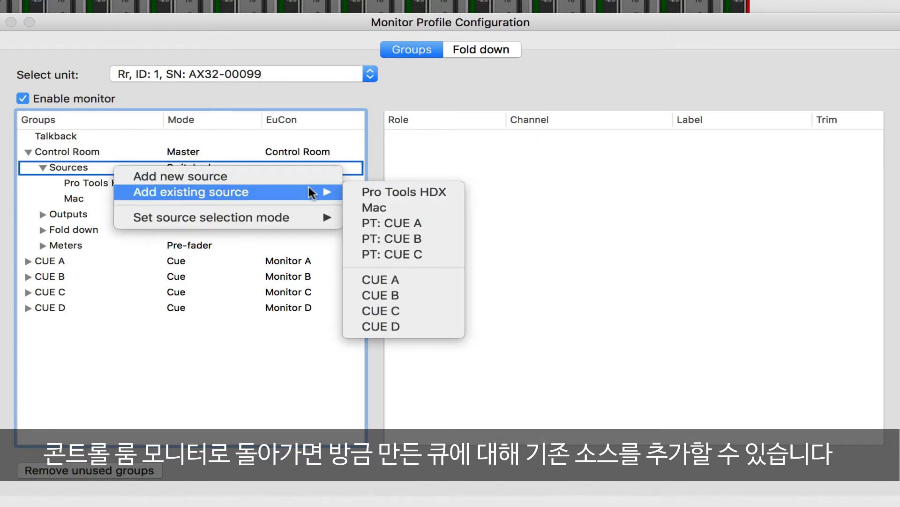
pyautogui.click(448, 280)
pyautogui.rightClick(128, 169)
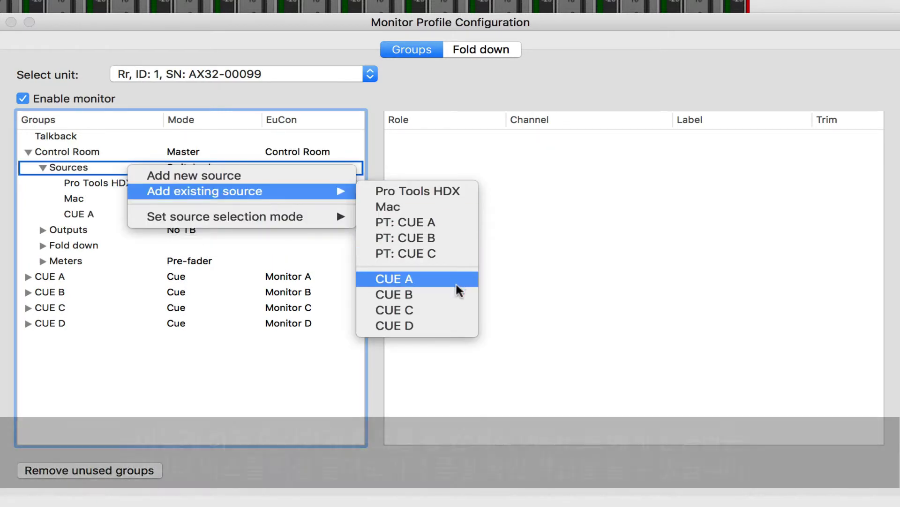
pyautogui.click(450, 295)
# Step: Add the existing sources CUE C and CUE D to the Control Room monitor's sources
pyautogui.rightClick(121, 166)
pyautogui.moveTo(246, 188)
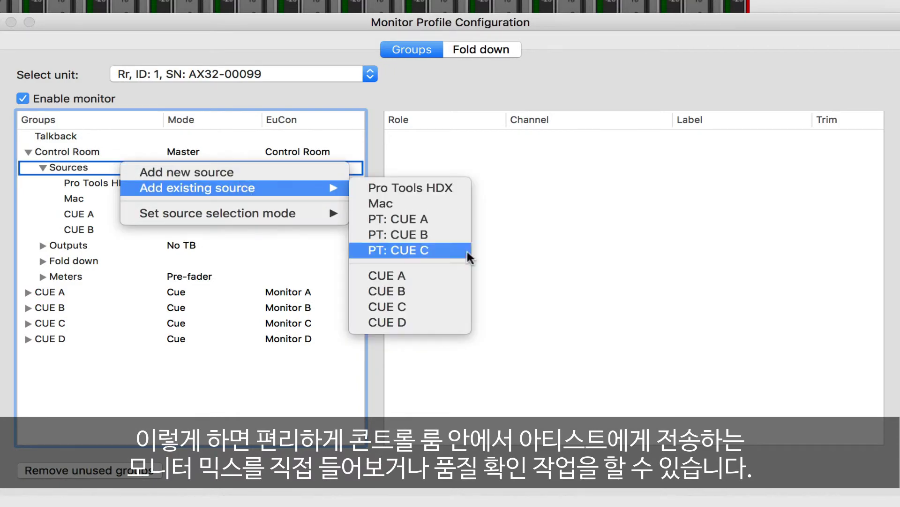
pyautogui.click(423, 307)
pyautogui.rightClick(121, 166)
pyautogui.click(432, 323)
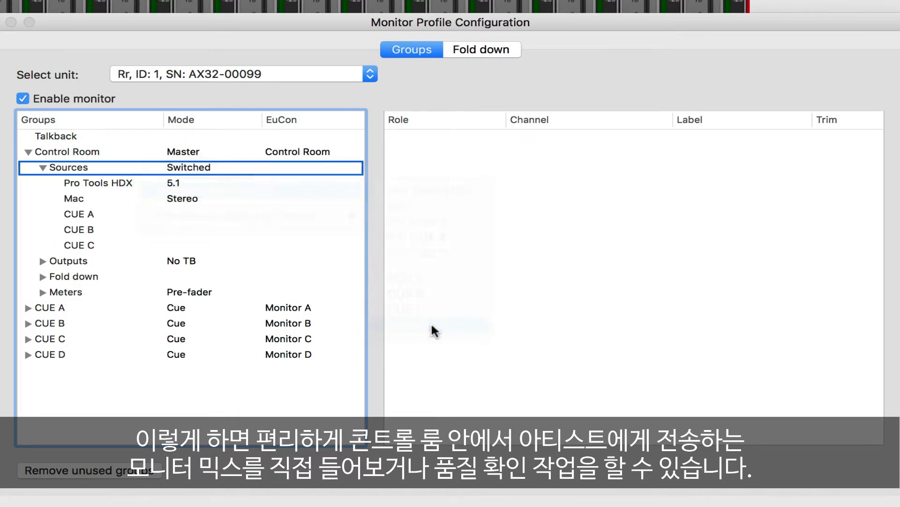